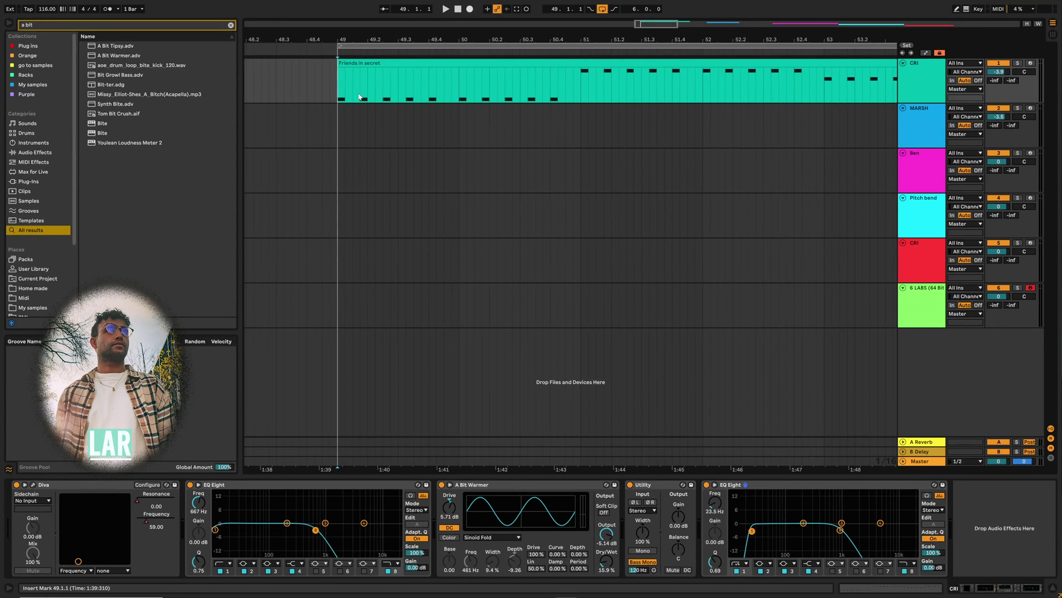
Play the "Friends in secret" clip on the first CRI track and inspect its notes in the piano roll
left_click(358, 97)
key("z")
key("space")
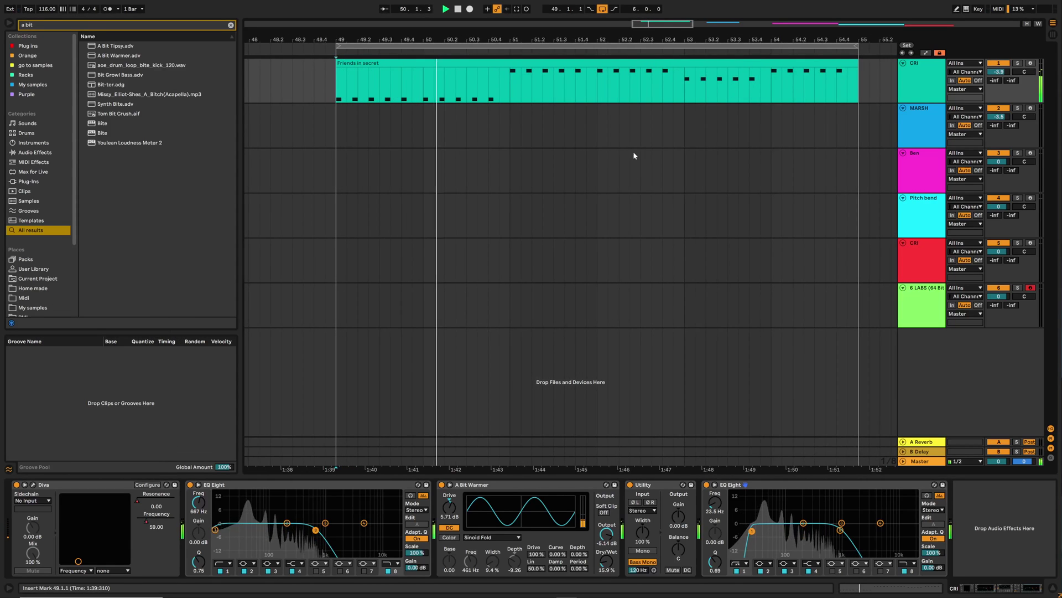
key("ctrl+a")
key("shift+Tab")
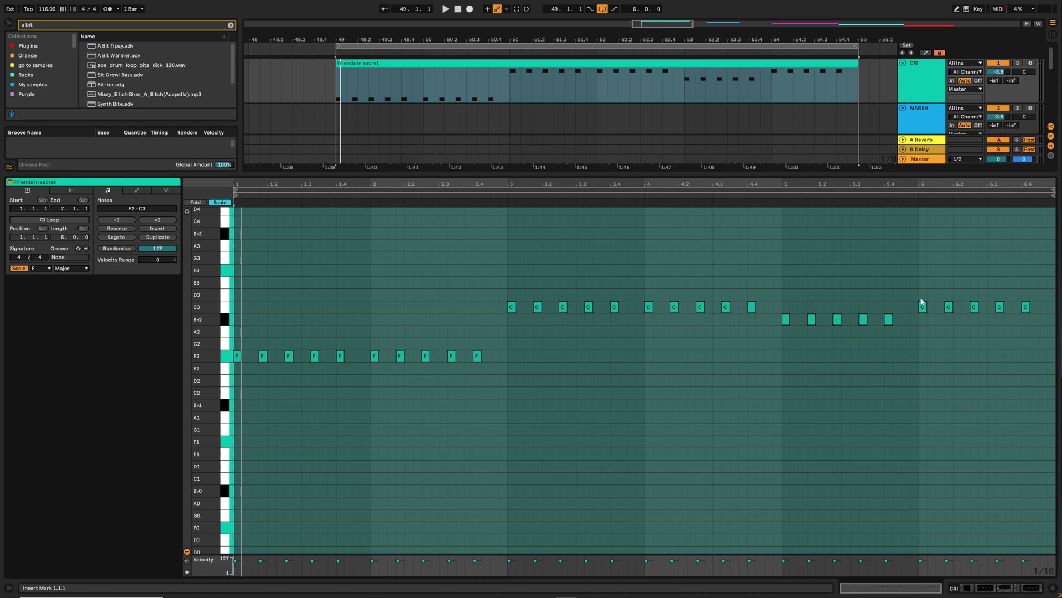
left_click(1053, 587)
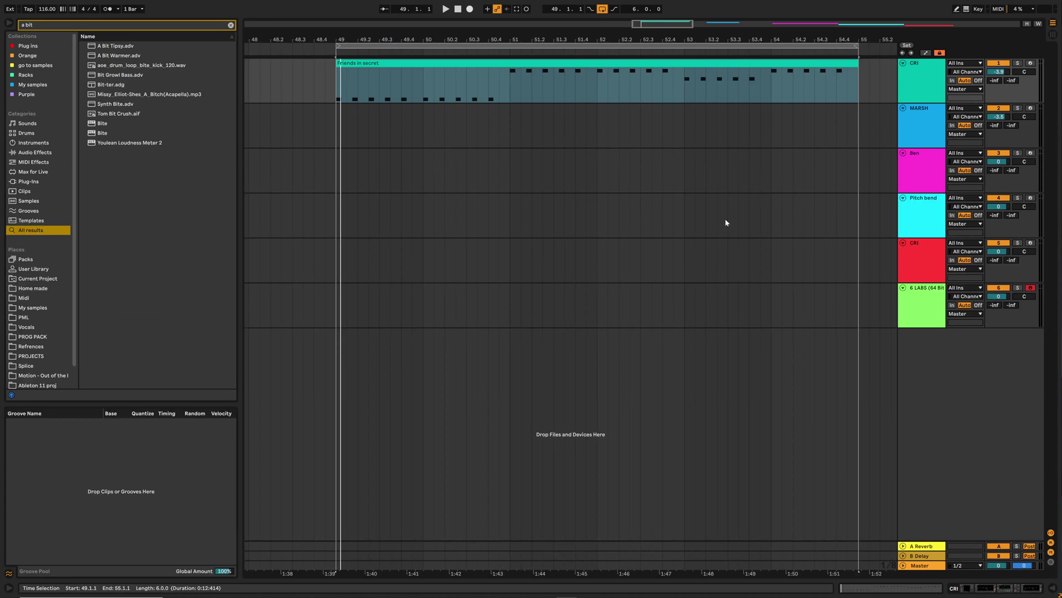
Add a new MIDI track below the first CRI track and duplicate the CRI track with its clip
left_click(922, 96)
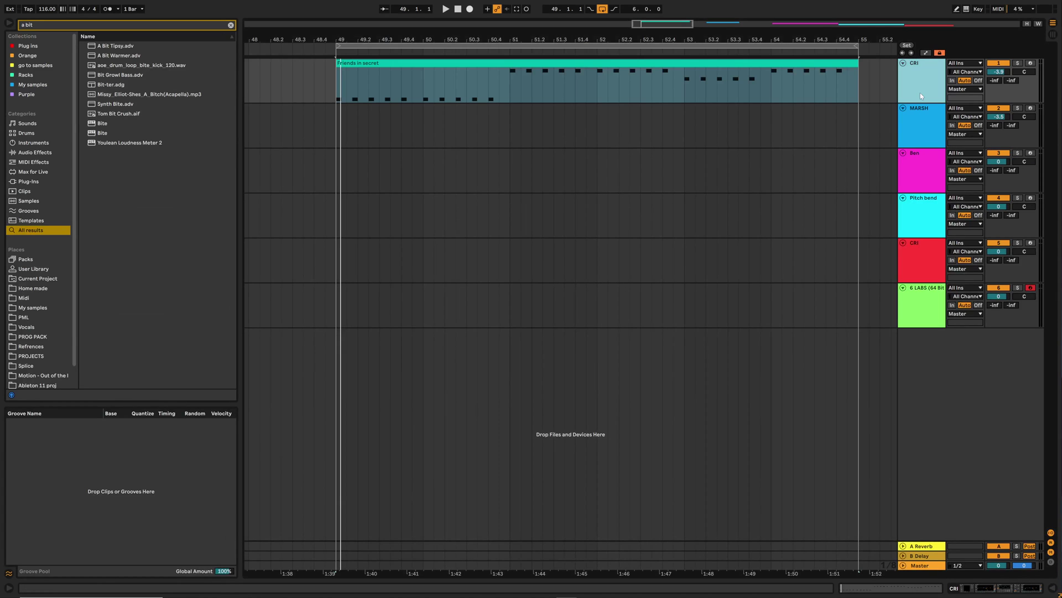
key("ctrl+shift+t")
left_click(919, 99)
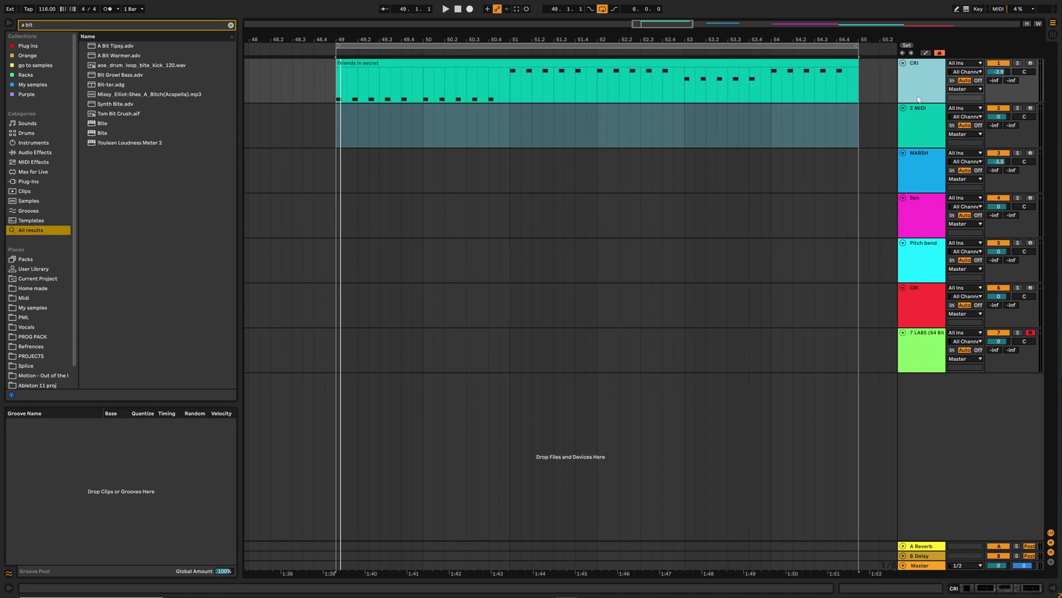
key("ctrl+d")
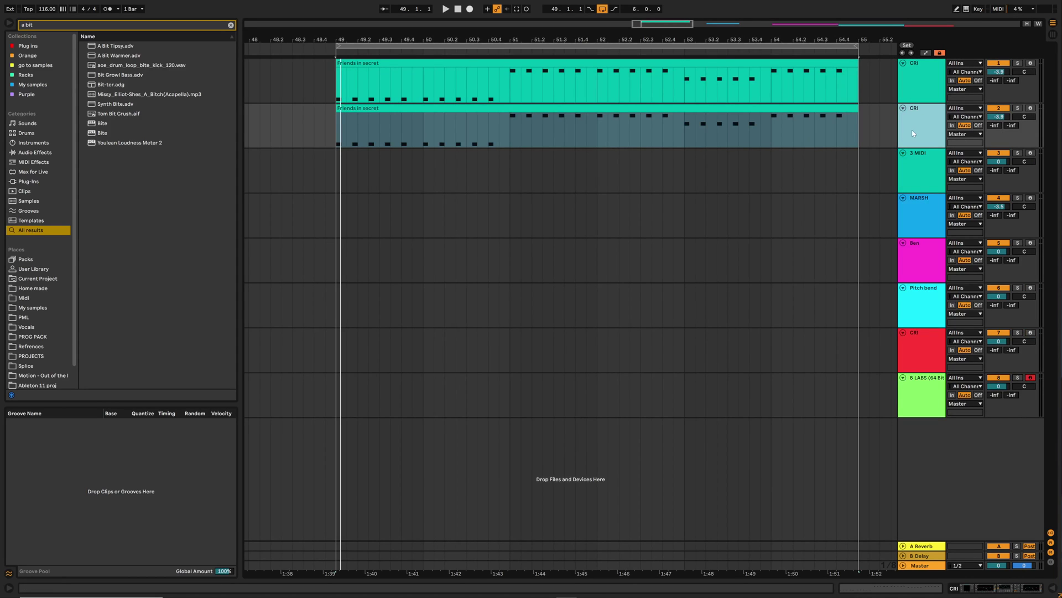
Turn off A Bit Warmer, Utility and the last EQ Eight on the duplicated CRI track, keeping the first EQ Eight active
left_click(994, 587)
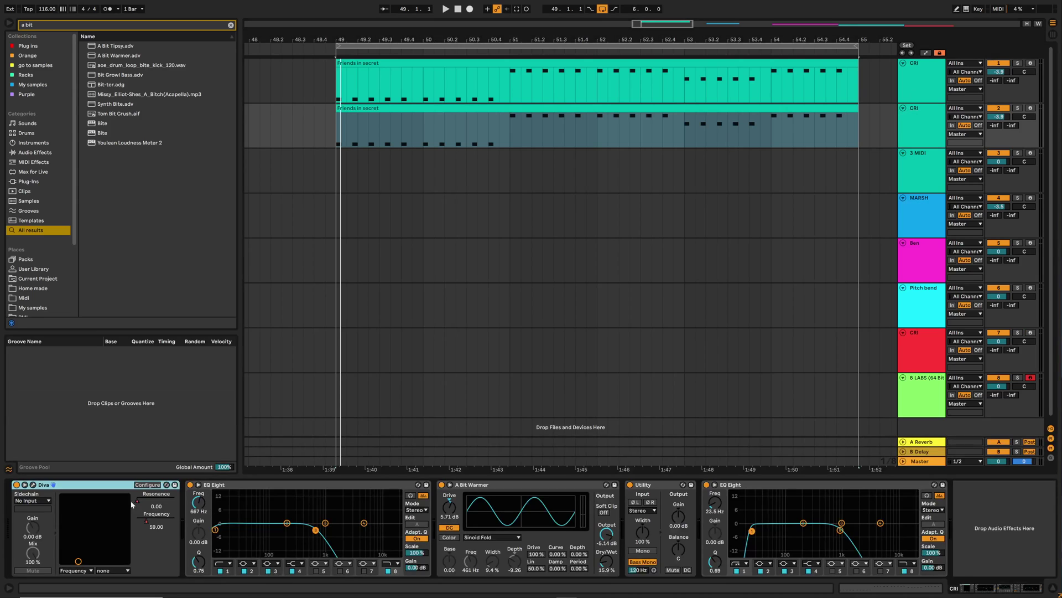
left_click(264, 494)
left_click(490, 485)
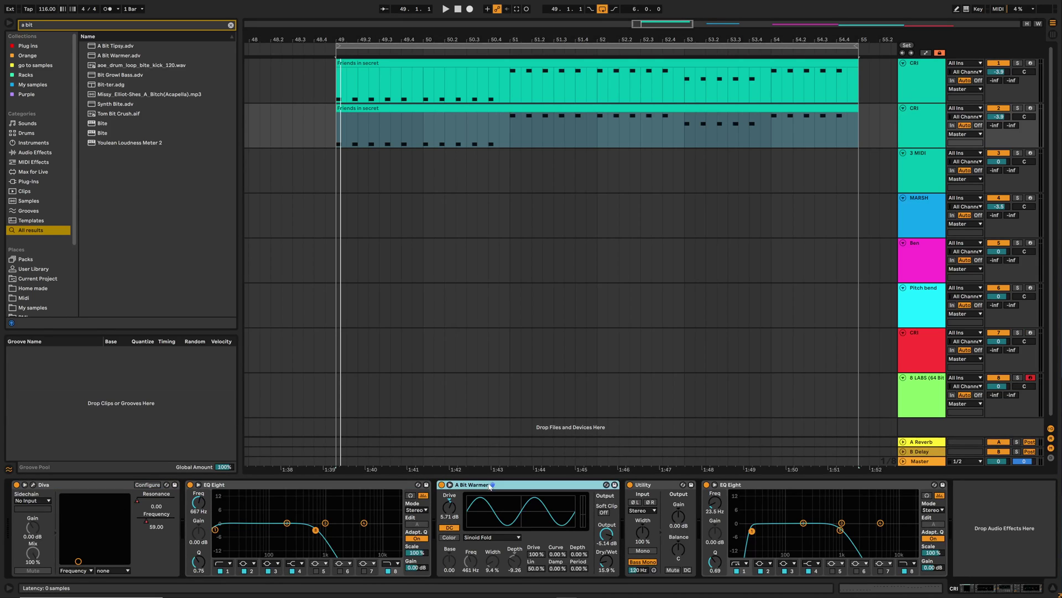
left_click(744, 485, "shift")
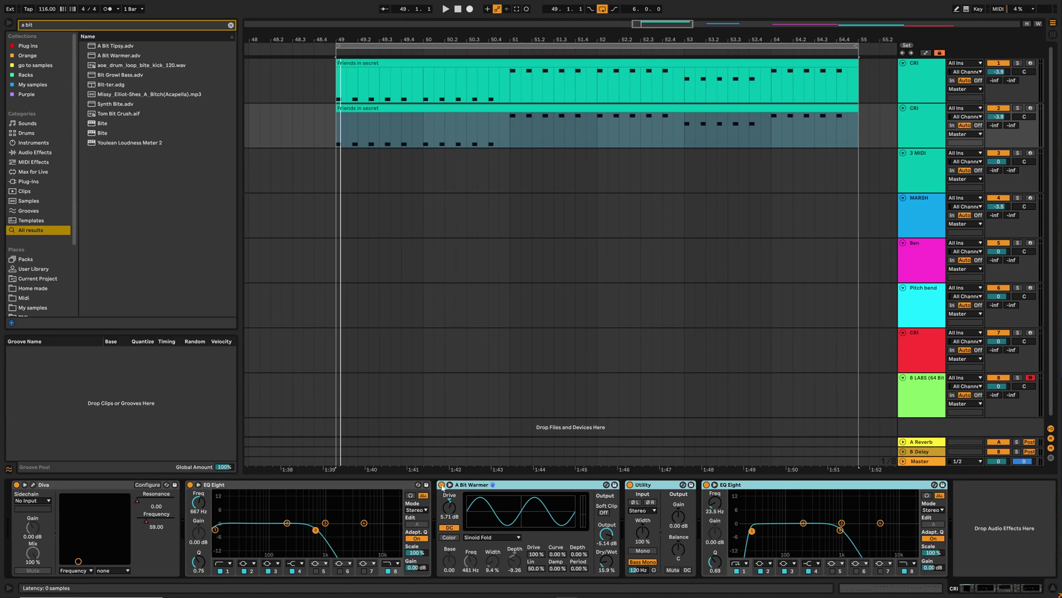
left_click(442, 485)
left_click(264, 526)
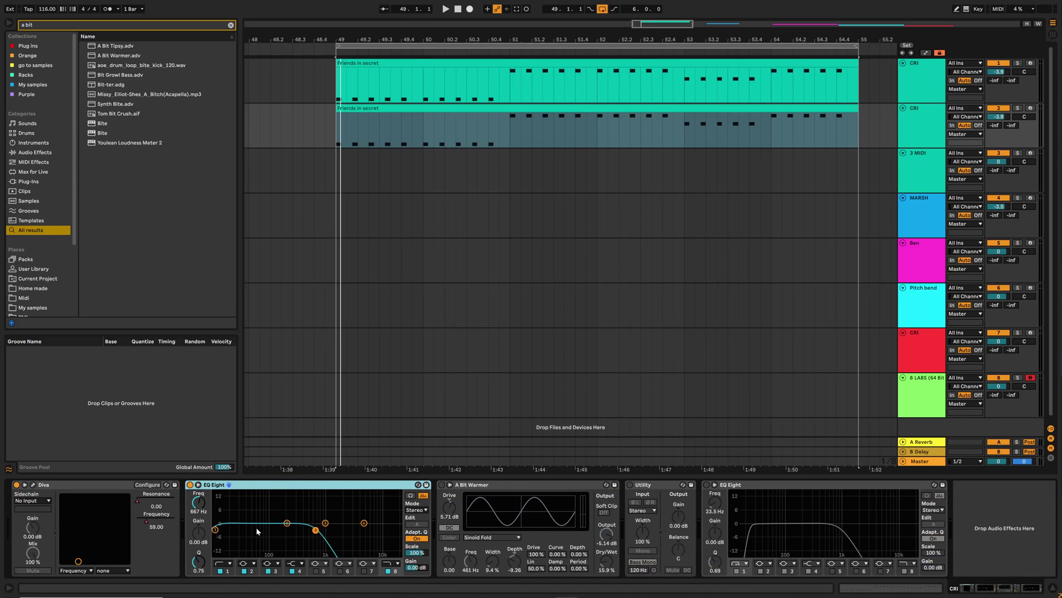
Open Diva on the duplicated track and load the INIT Jupe-6 preset from the 8 TEMPLATES folder
left_click(33, 484)
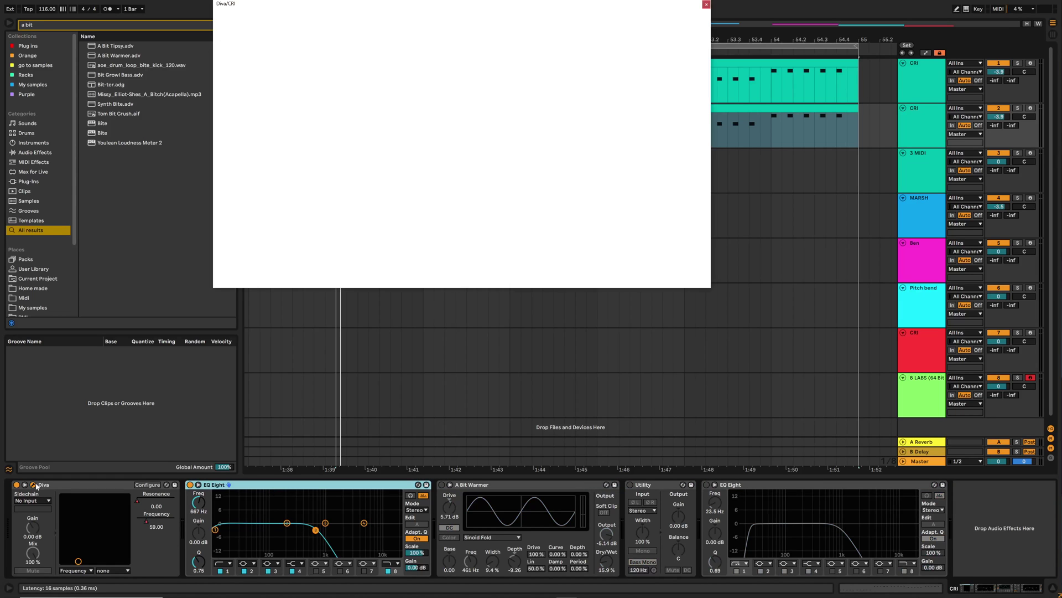
left_click_drag(522, 7, 507, 9)
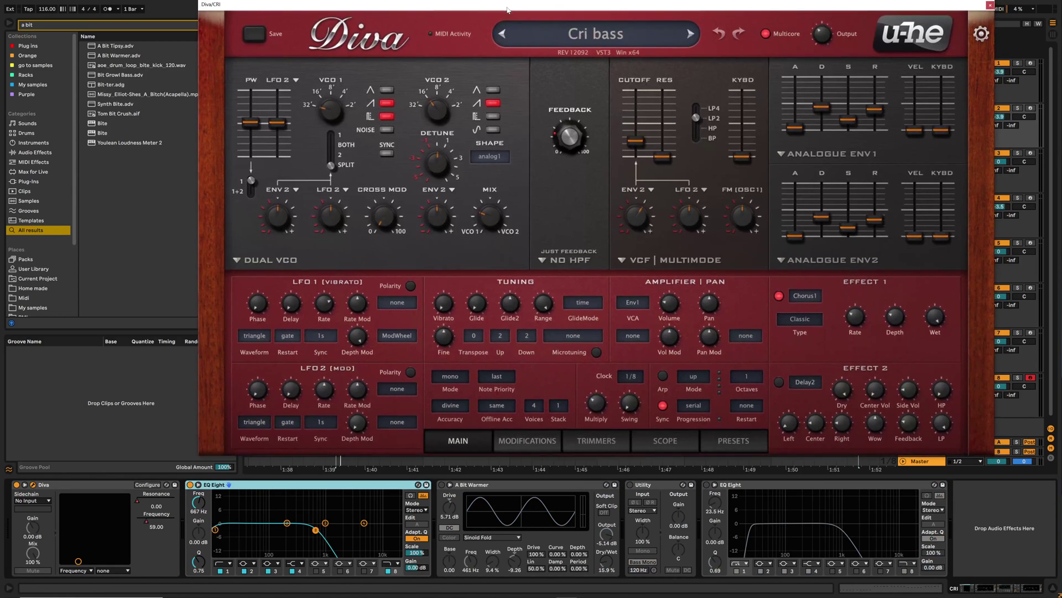
left_click(706, 440)
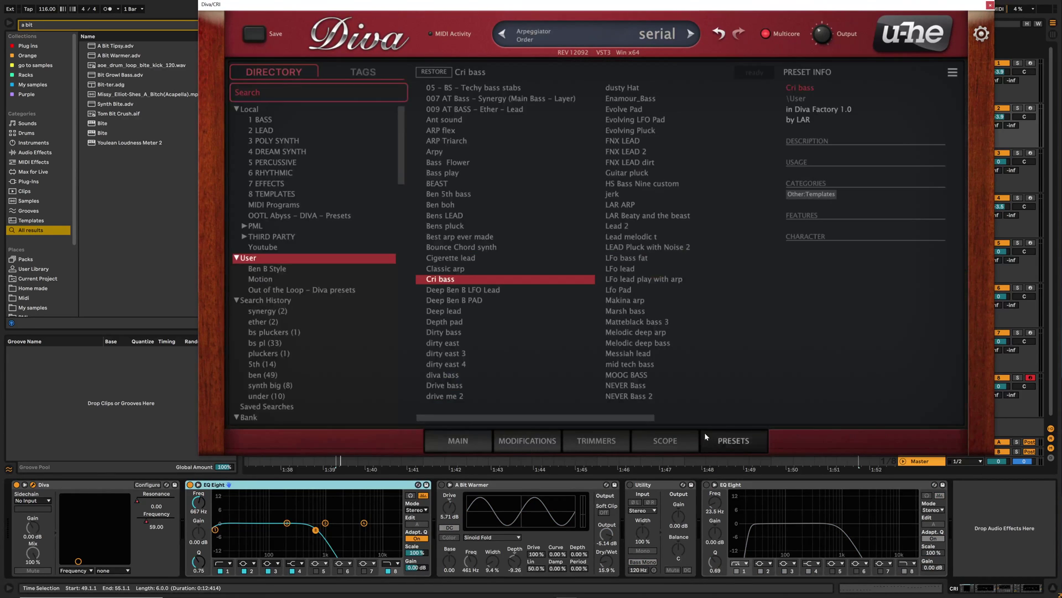
left_click(263, 195)
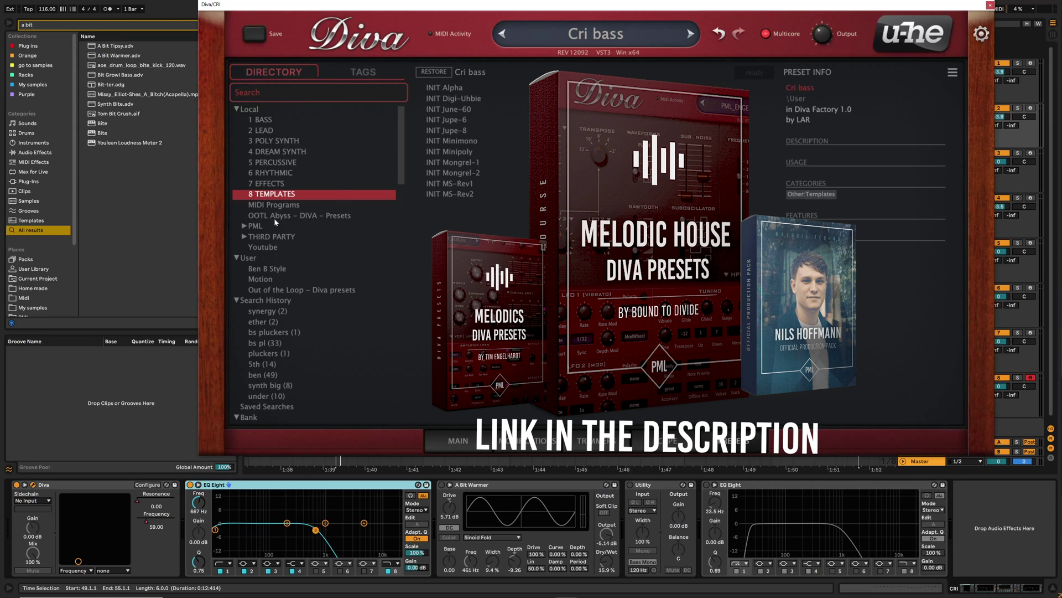
left_click(244, 226)
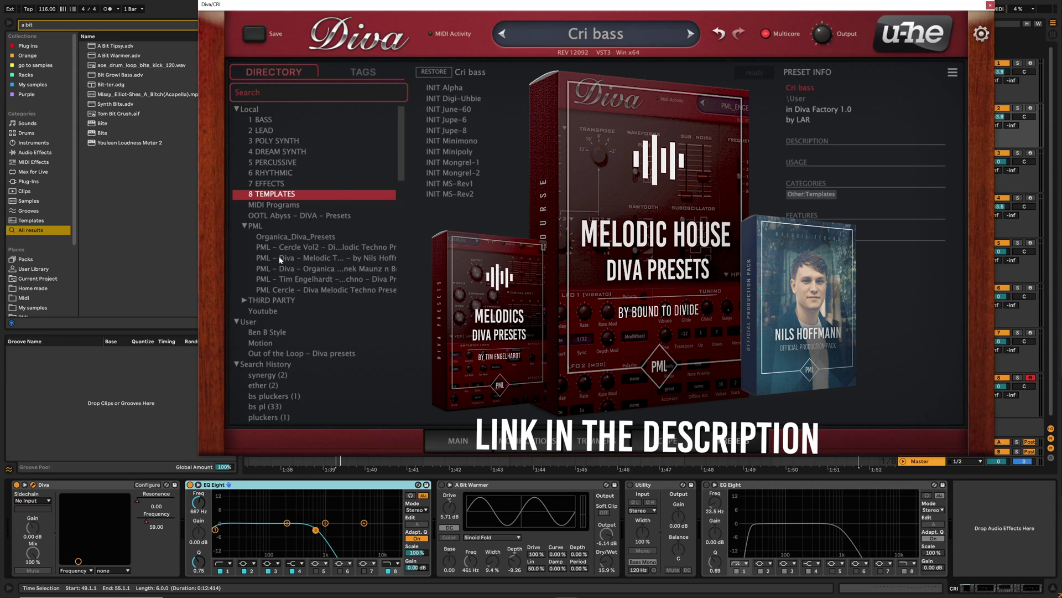
left_click(281, 301)
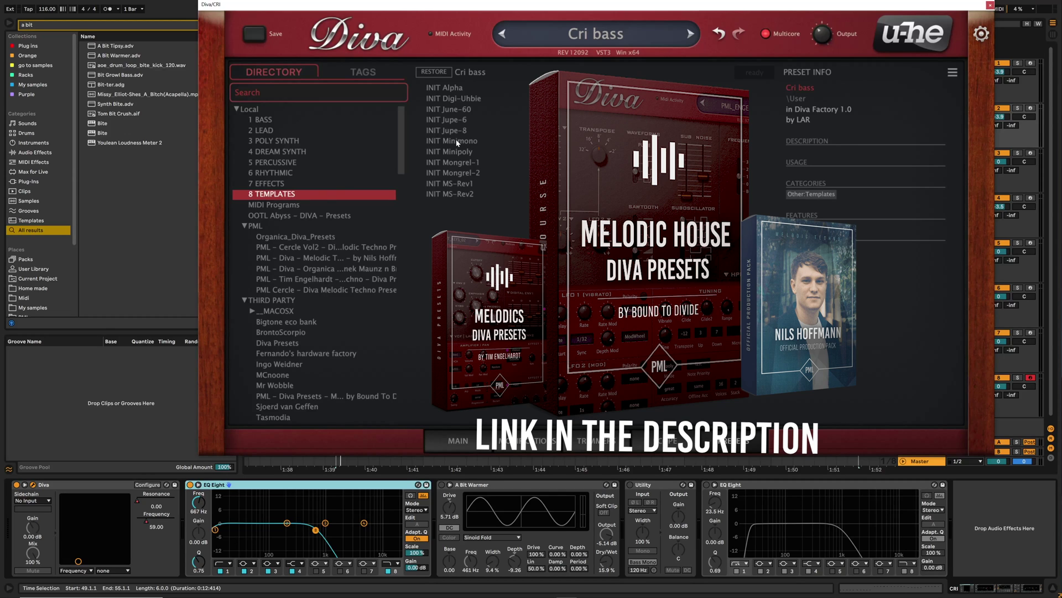
left_click(457, 119)
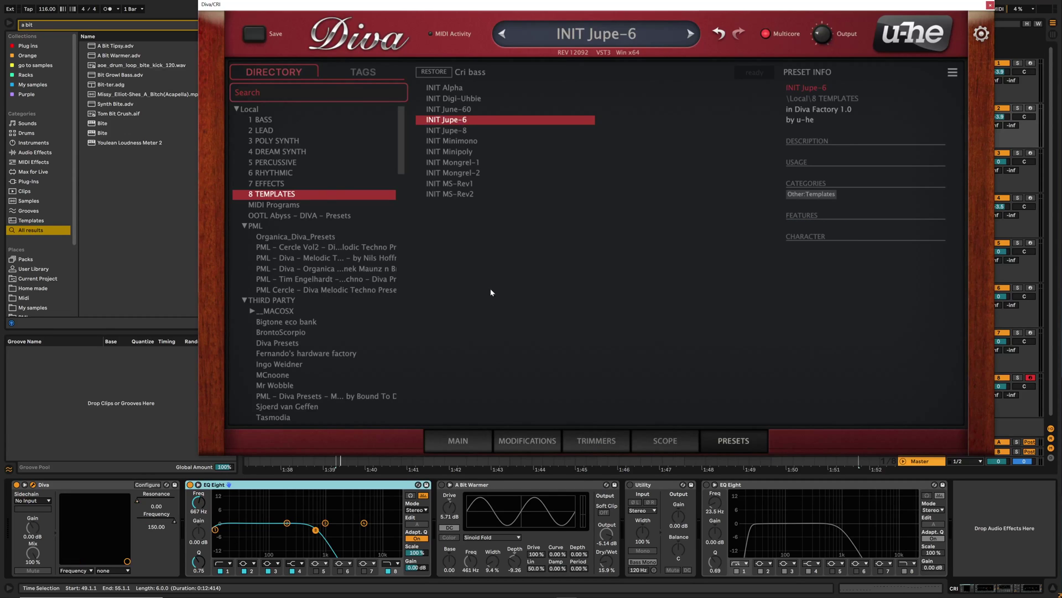
Set Diva's oscillator mix to 31 and filter cutoff to 67, and reset the LFO 2 pulse-width modulation depth
left_click(469, 440)
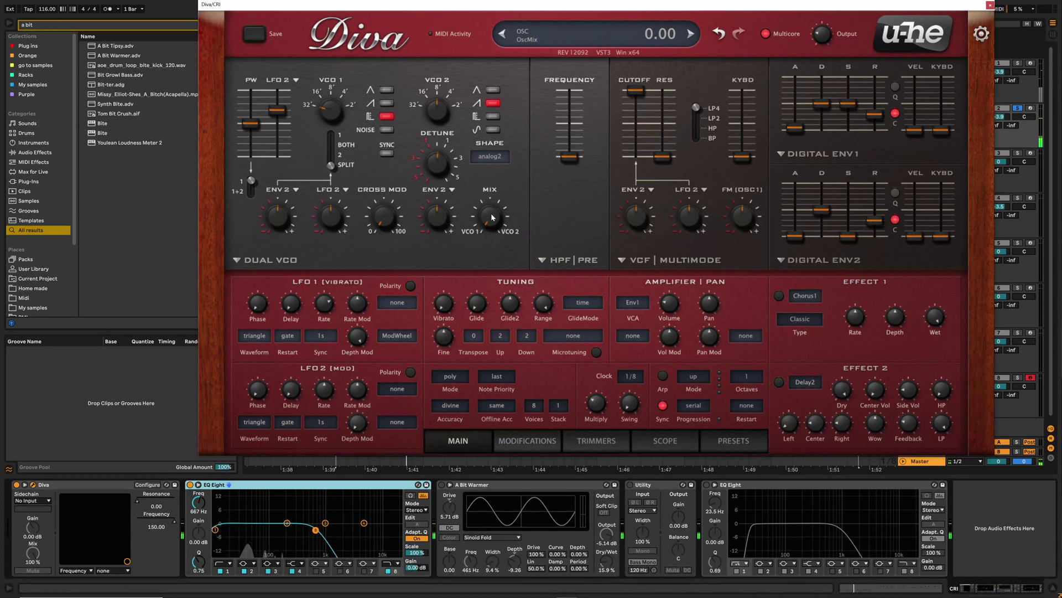
left_click_drag(489, 221, 484, 195)
left_click_drag(435, 117, 433, 158)
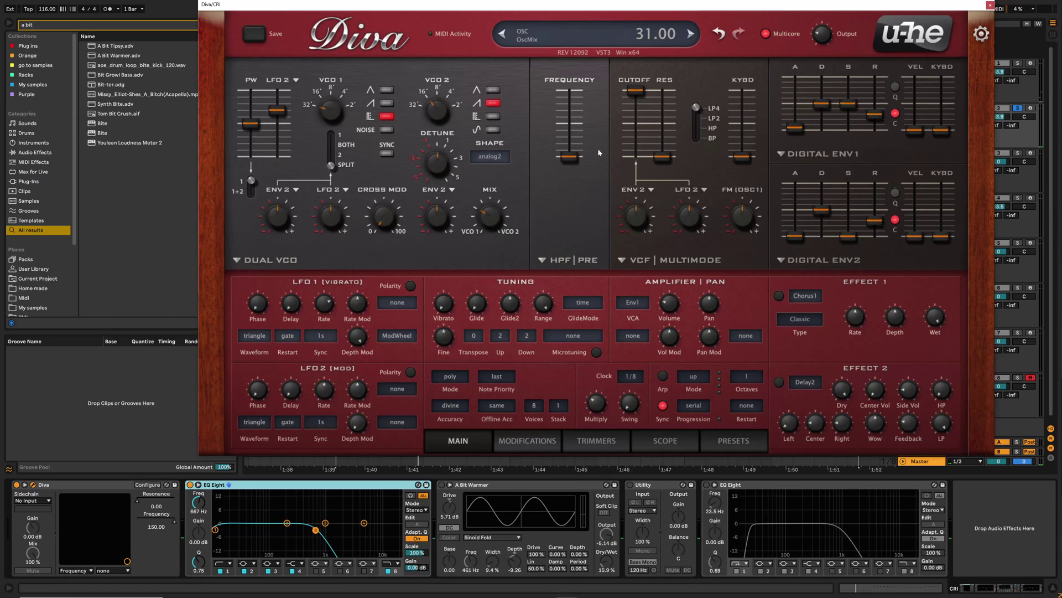
left_click_drag(635, 90, 641, 144)
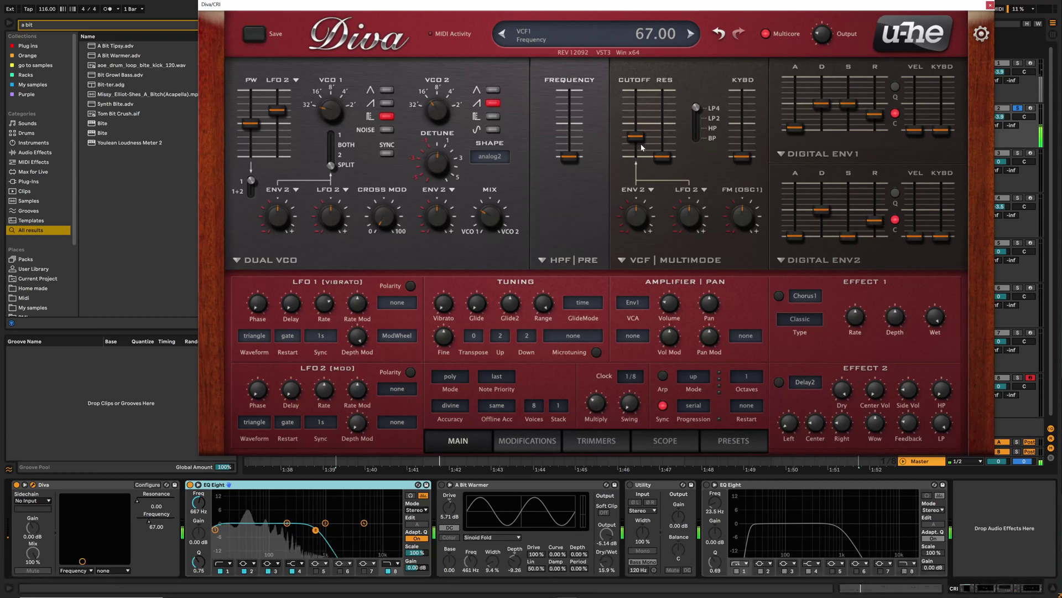
double_click(278, 109)
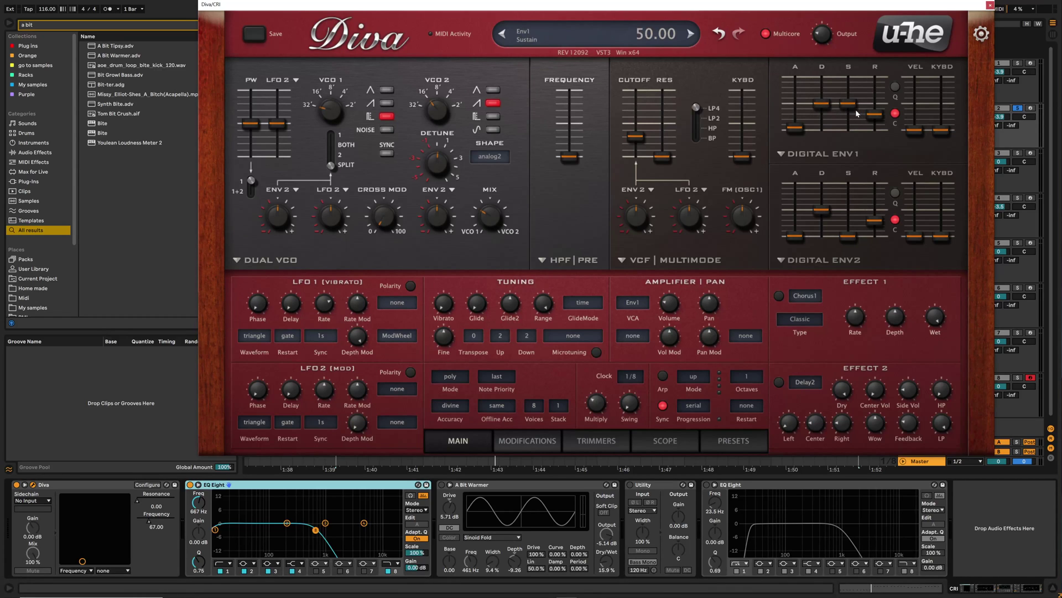
Lower the sustain of envelope 1 and slightly raise its release
left_click_drag(848, 105, 874, 112)
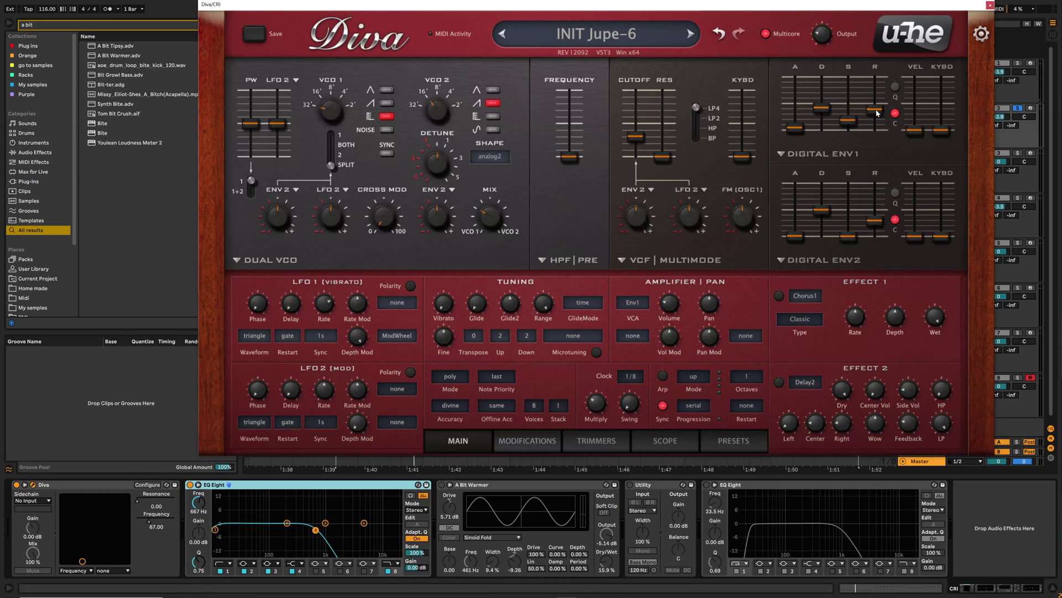
mouse_move(877, 113)
left_mouse_down()
mouse_move(875, 131)
mouse_move(876, 83)
mouse_move(881, 110)
left_mouse_up()
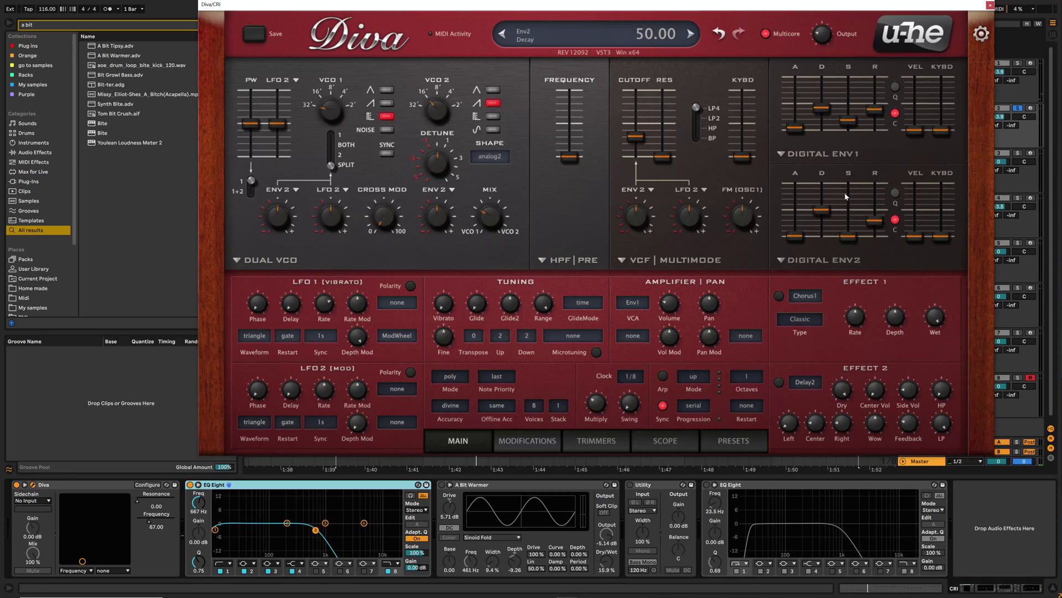
Shape the filter movement with Env 2 modulation depth 16, cutoff 64 and a shorter envelope 2 decay
left_click_drag(628, 222, 630, 215)
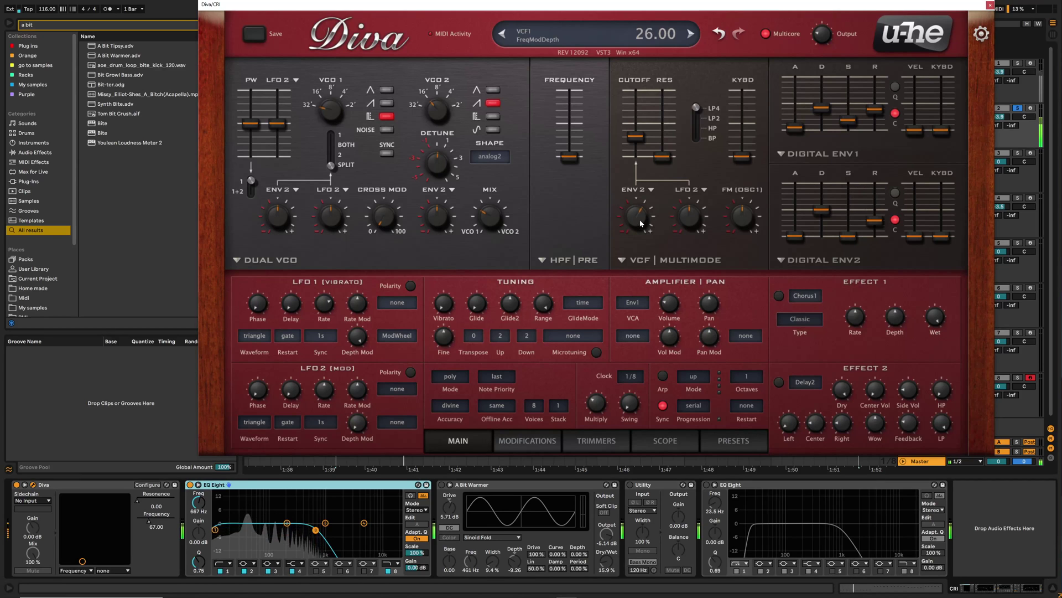
left_click_drag(639, 223, 639, 228)
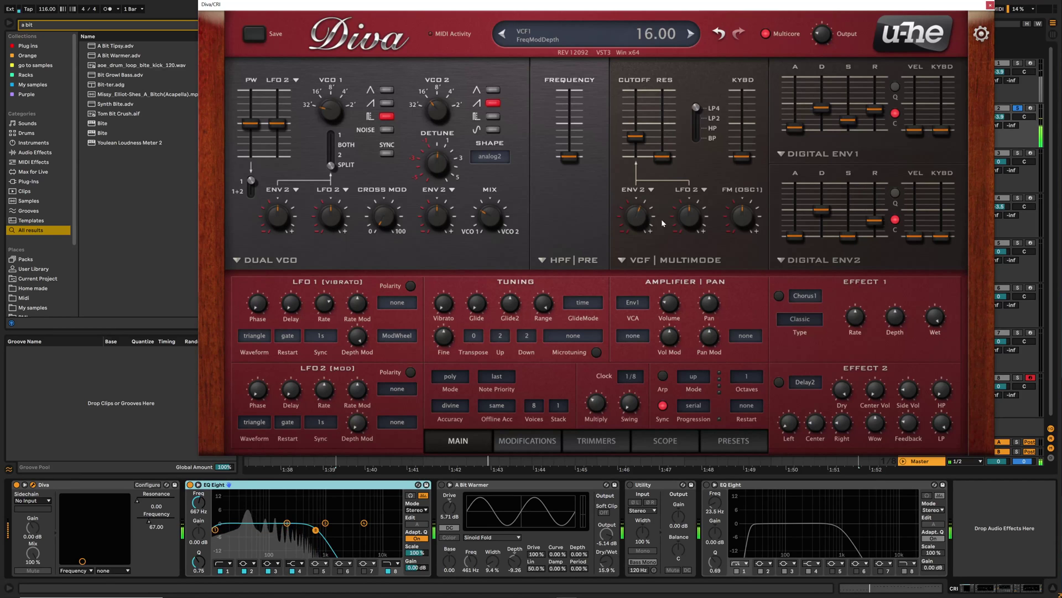
left_click_drag(644, 135, 643, 139)
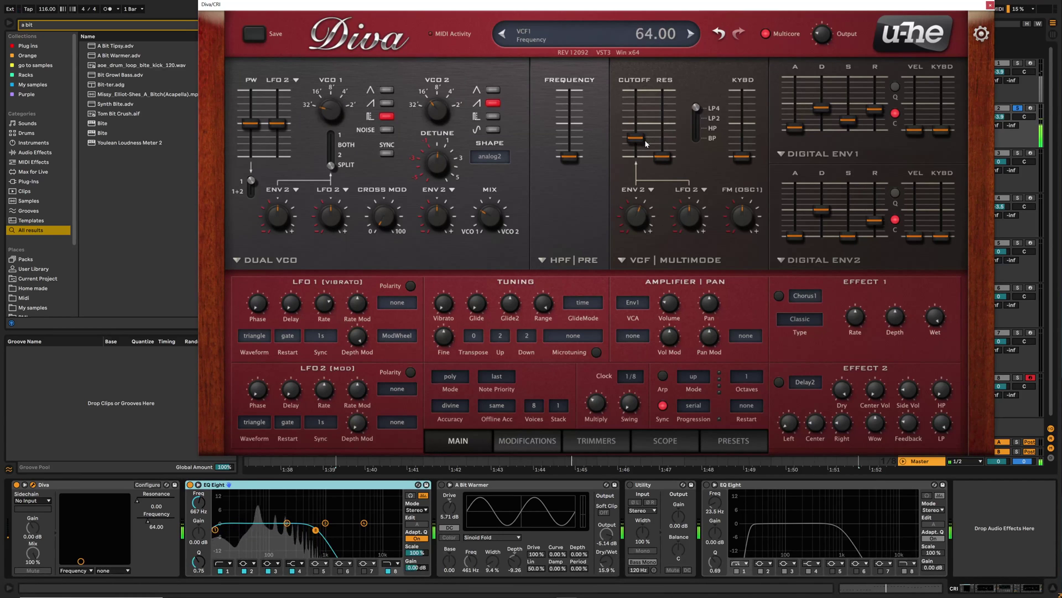
mouse_move(828, 34)
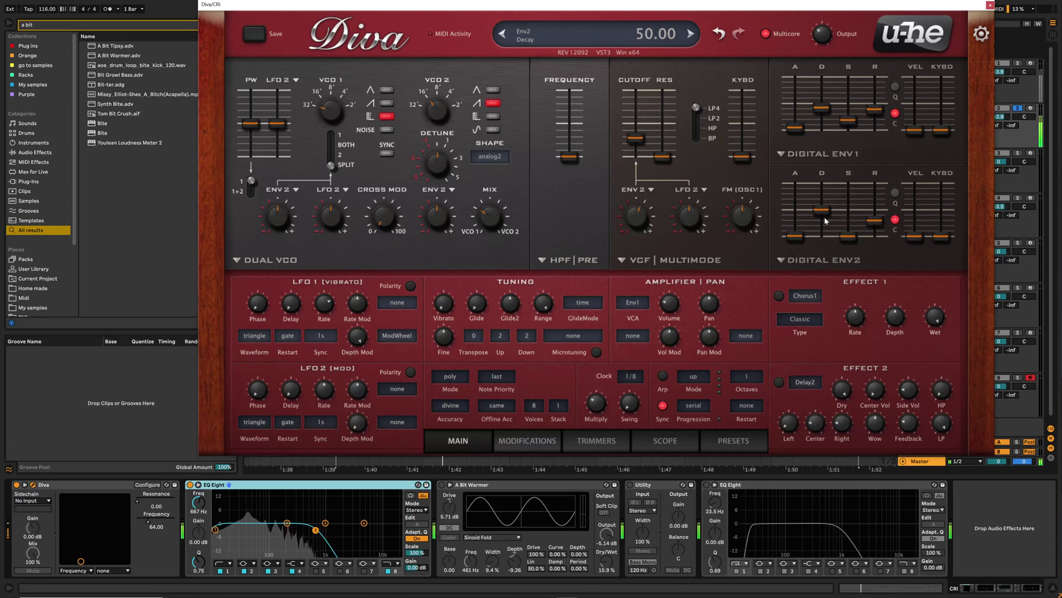
left_click_drag(824, 219, 824, 220)
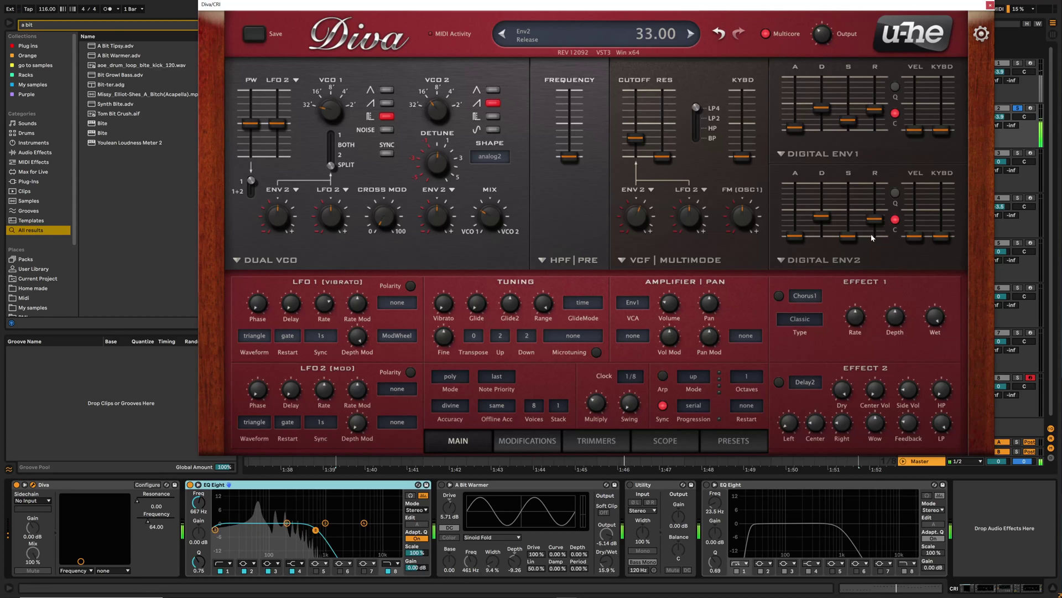
Enable the Chorus1 effect and adjust its rate, change Diva's voice mode, and close the plug-in window
left_click(779, 297)
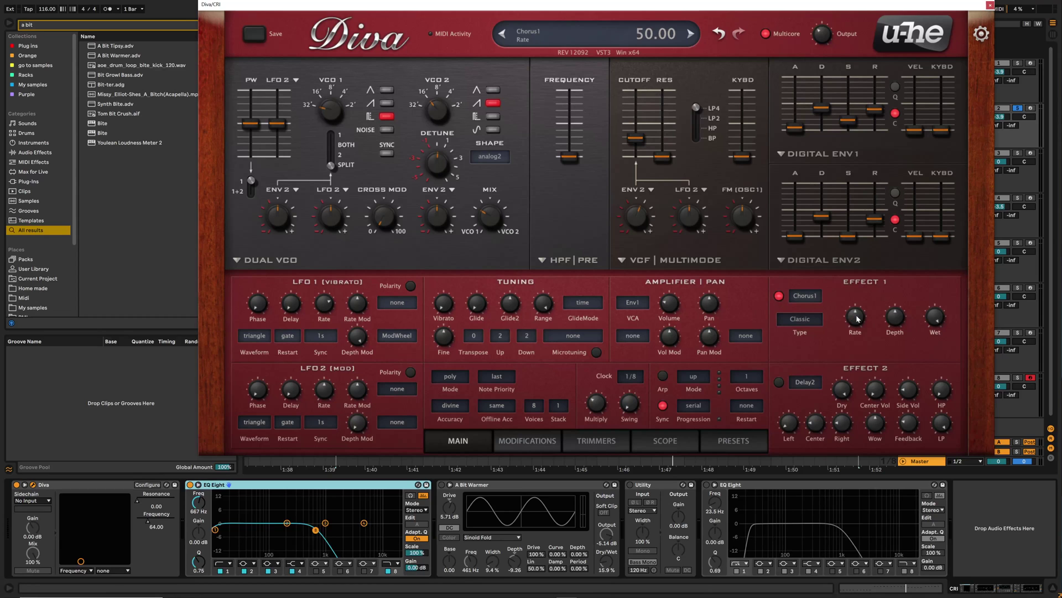
mouse_move(848, 321)
left_mouse_down()
mouse_move(854, 341)
mouse_move(859, 329)
left_mouse_up()
left_click(455, 379)
left_click(474, 375)
left_click(990, 5)
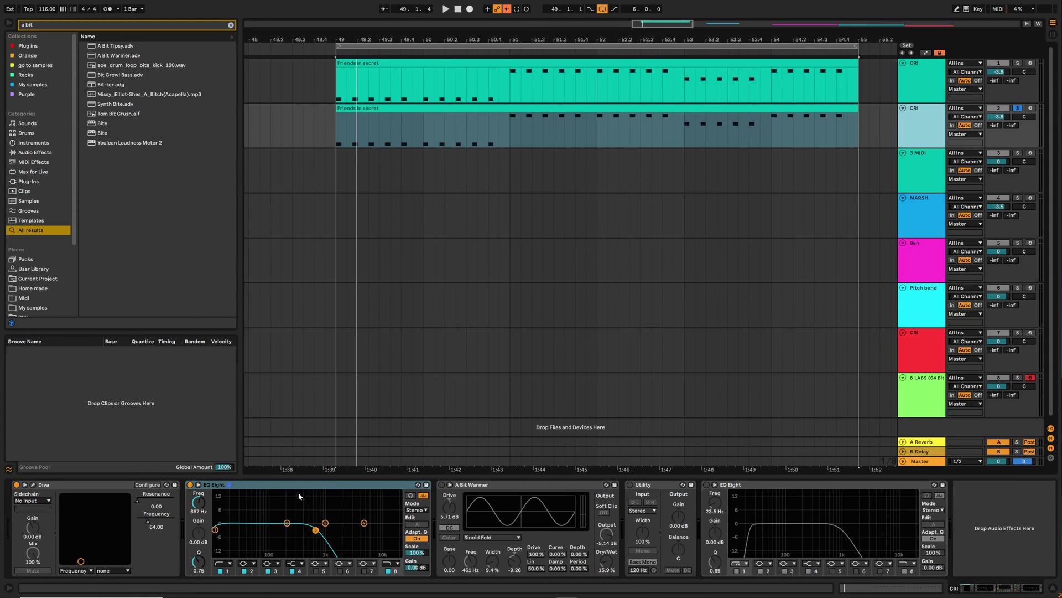
Turn A Bit Warmer back on and set its Dry/Wet to 44.4 % while auditioning the duplicated bass track
left_click(267, 512)
key("space")
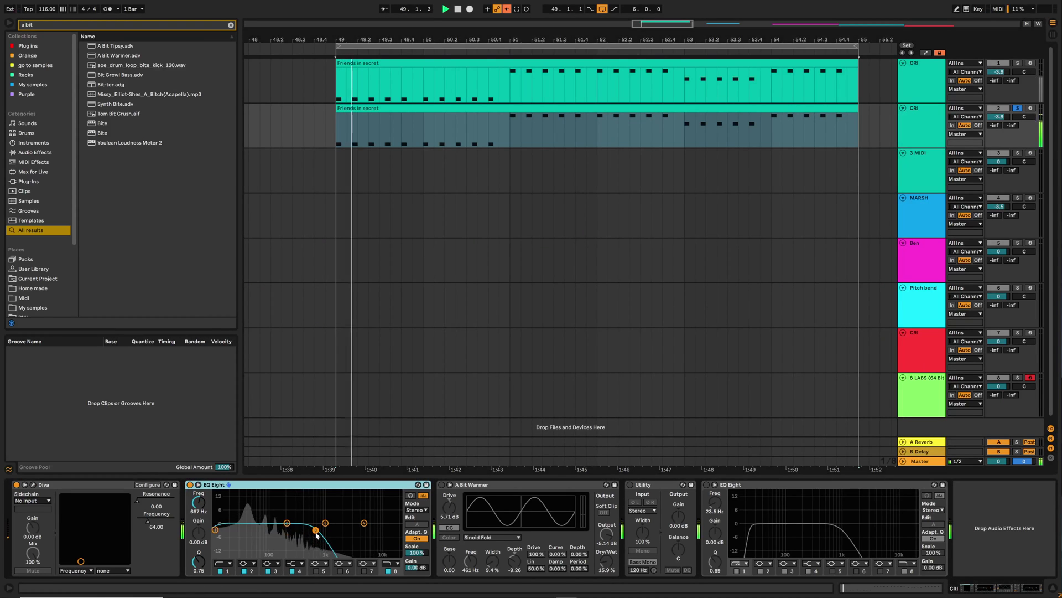
left_click(442, 486)
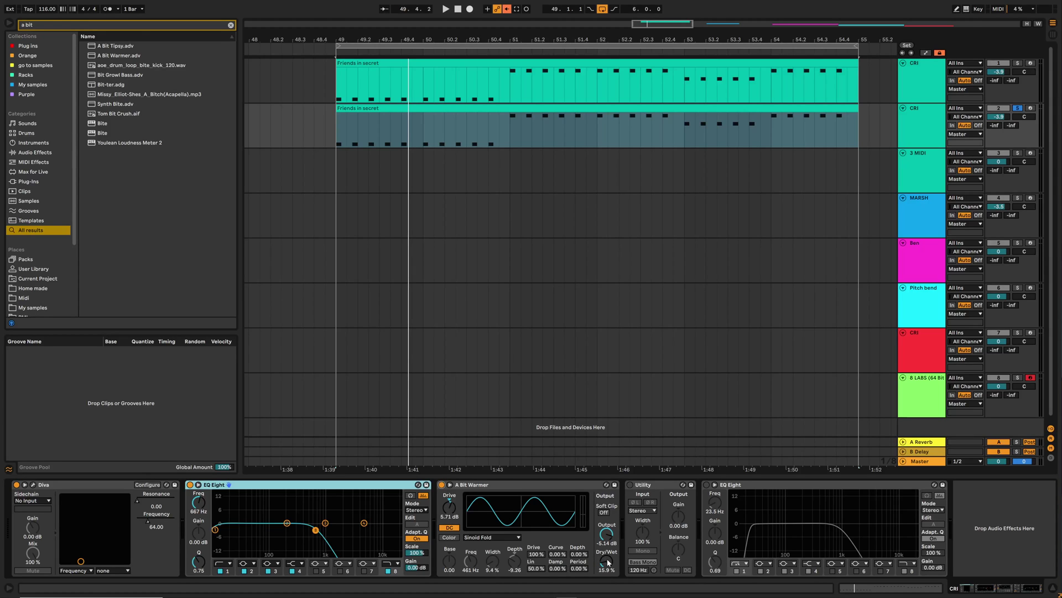
left_click_drag(608, 561, 608, 544)
key("space")
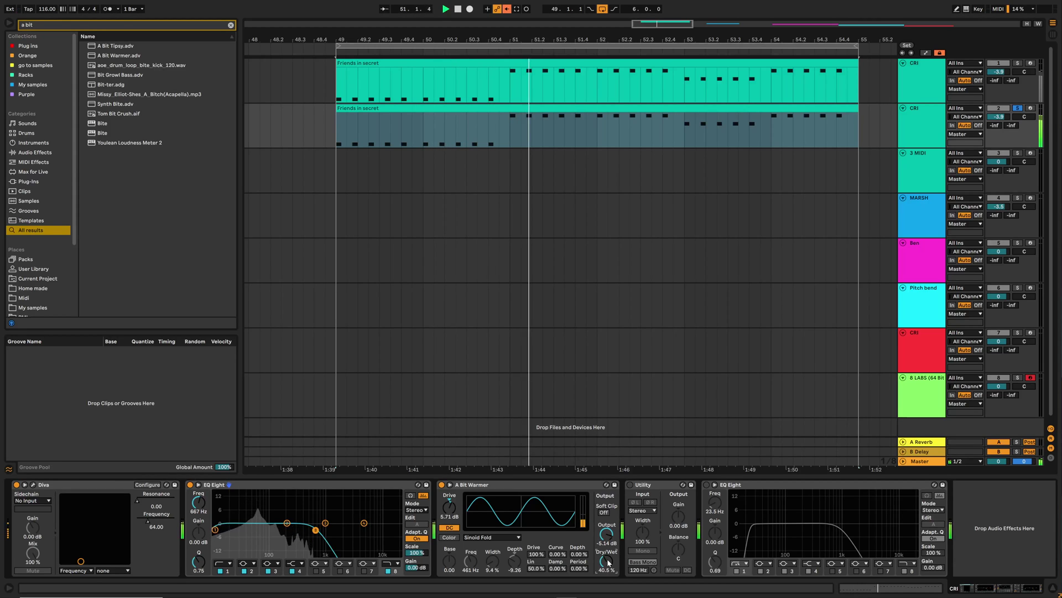
key("space")
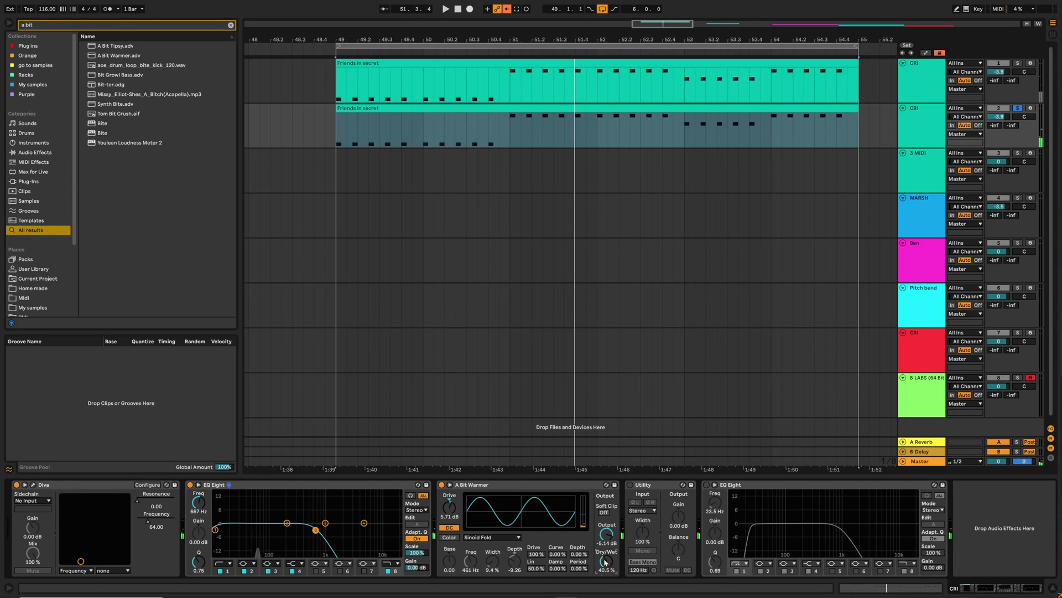
mouse_move(608, 565)
left_mouse_down()
mouse_move(608, 542)
mouse_move(608, 563)
left_mouse_up()
key("space")
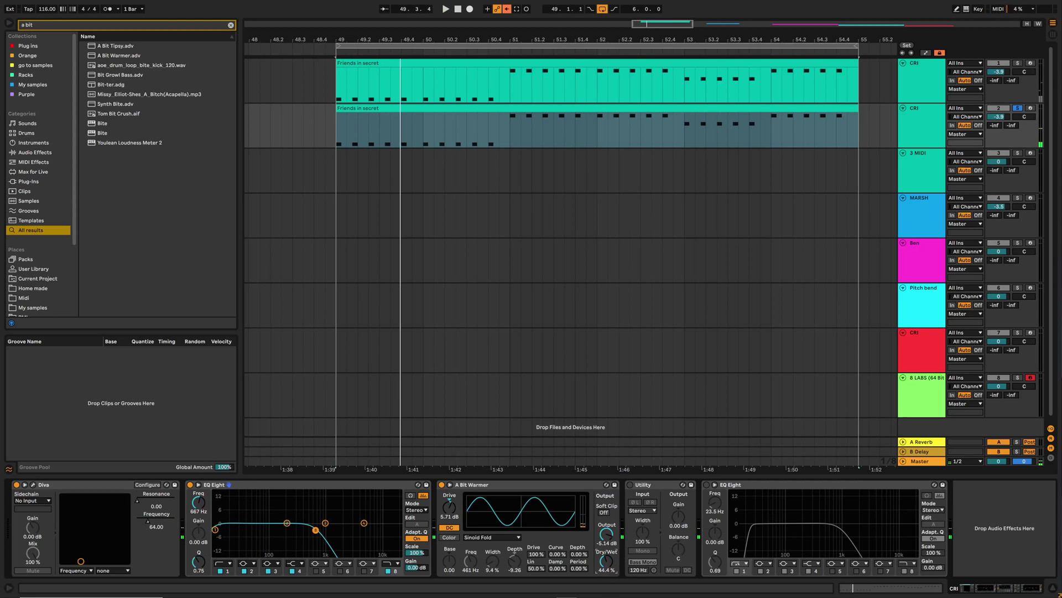
Audition the duplicated bass, and turn on its Utility with Bass Mono enabled at 120 Hz
key("space")
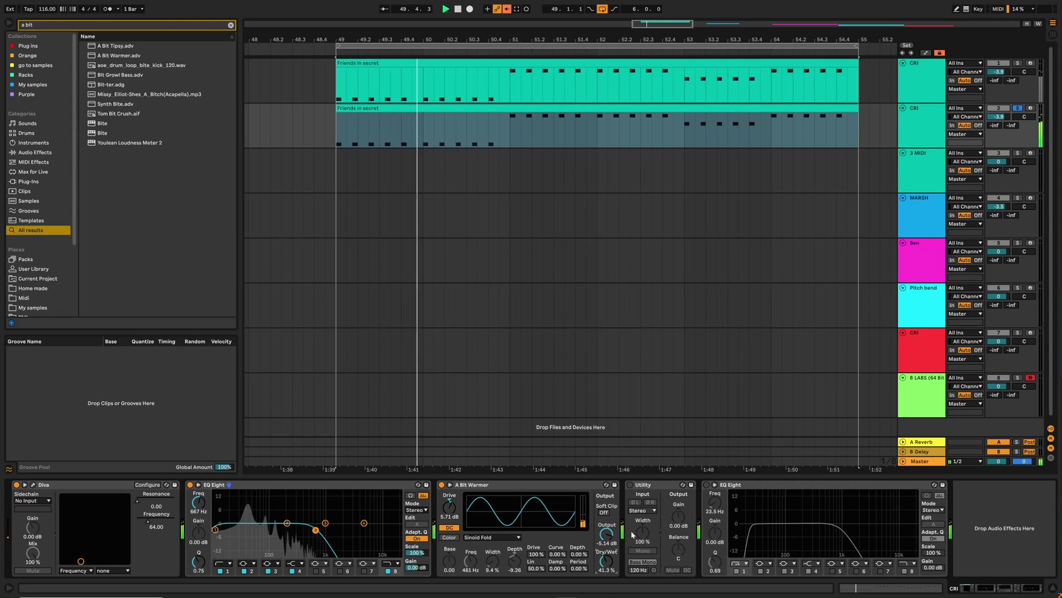
key("space")
left_click(635, 488)
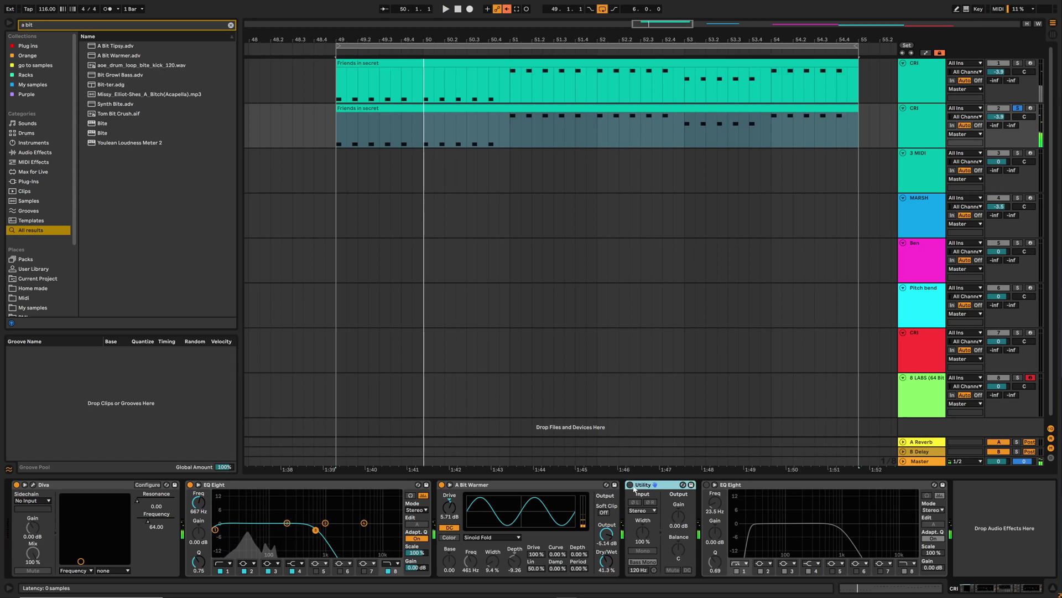
left_click(653, 563)
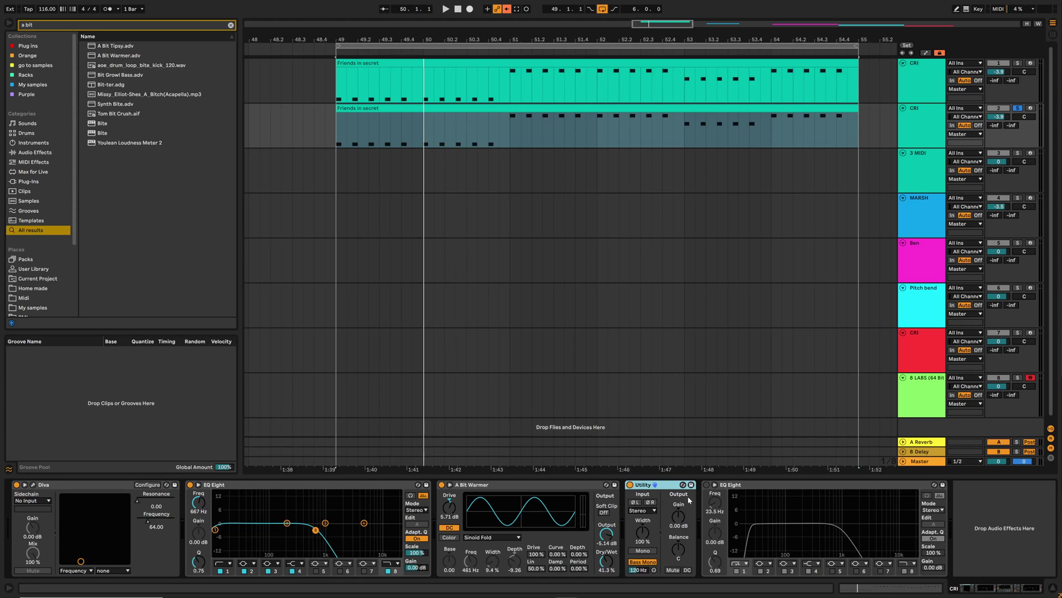
Turn on the final EQ Eight and move its band 1 low cut to 21.1 Hz
left_click(707, 485)
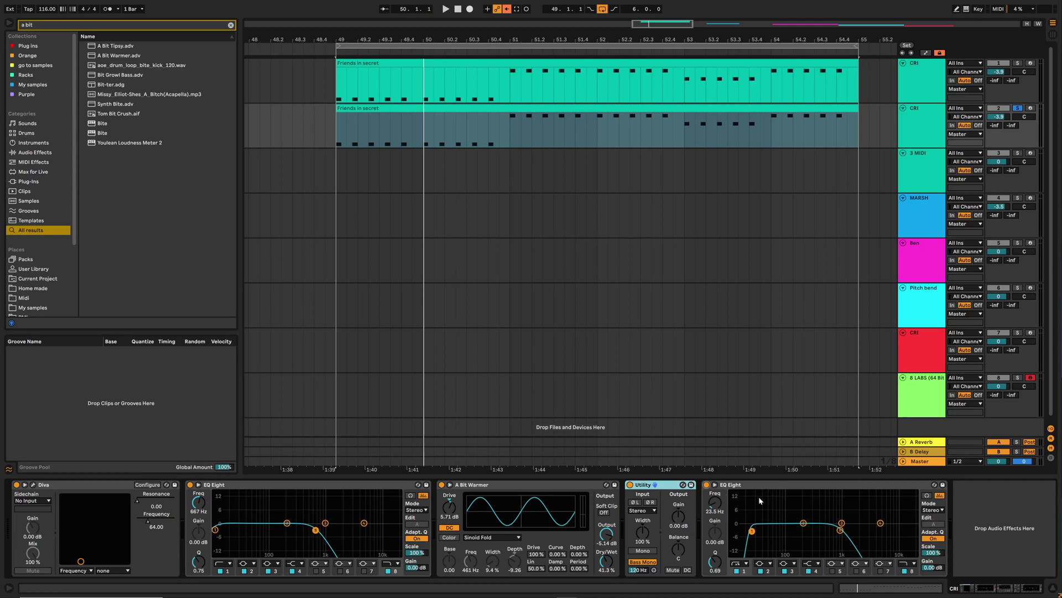
left_click(764, 487)
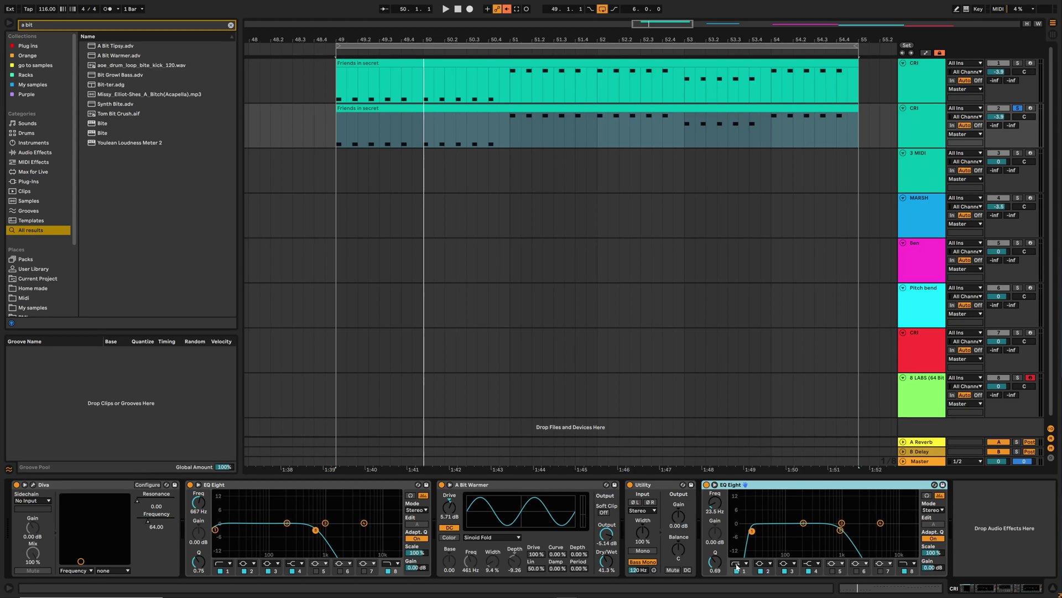
left_click_drag(752, 528, 750, 531)
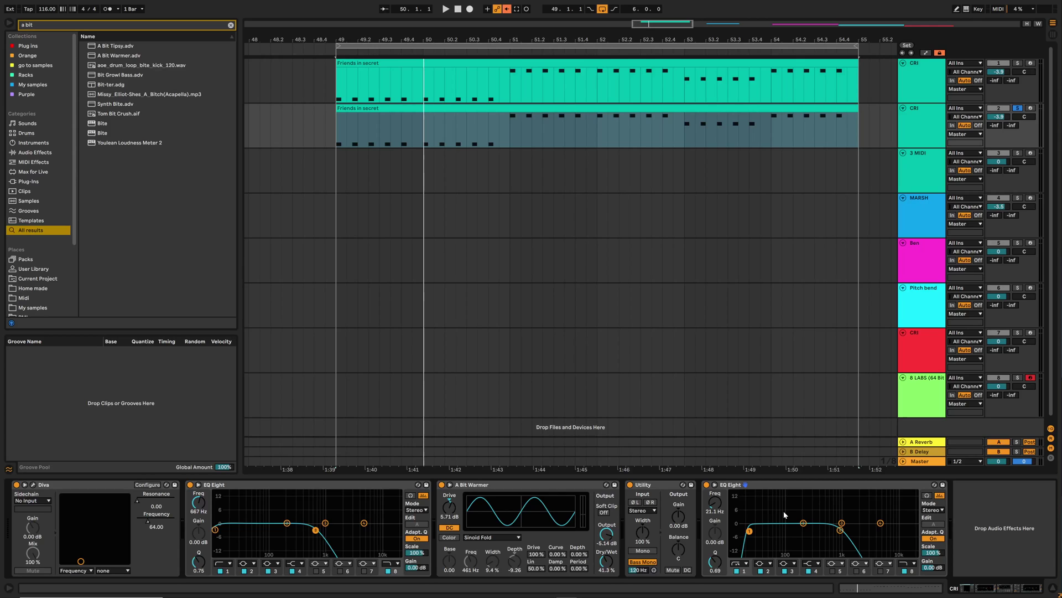
Switch the final EQ Eight to M/S mode and show its side channel for editing
left_click(931, 510)
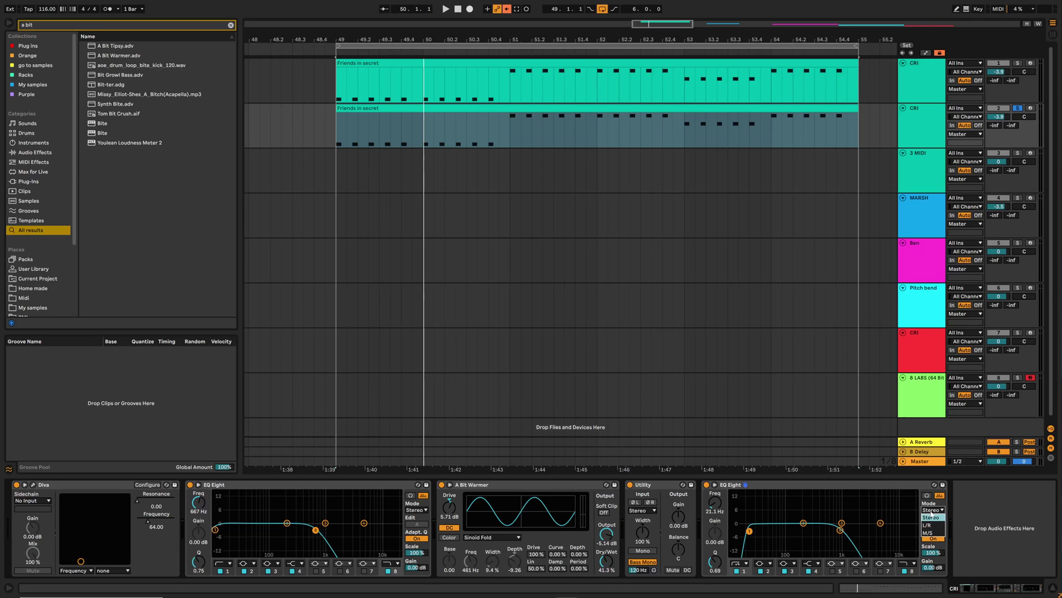
left_click(931, 532)
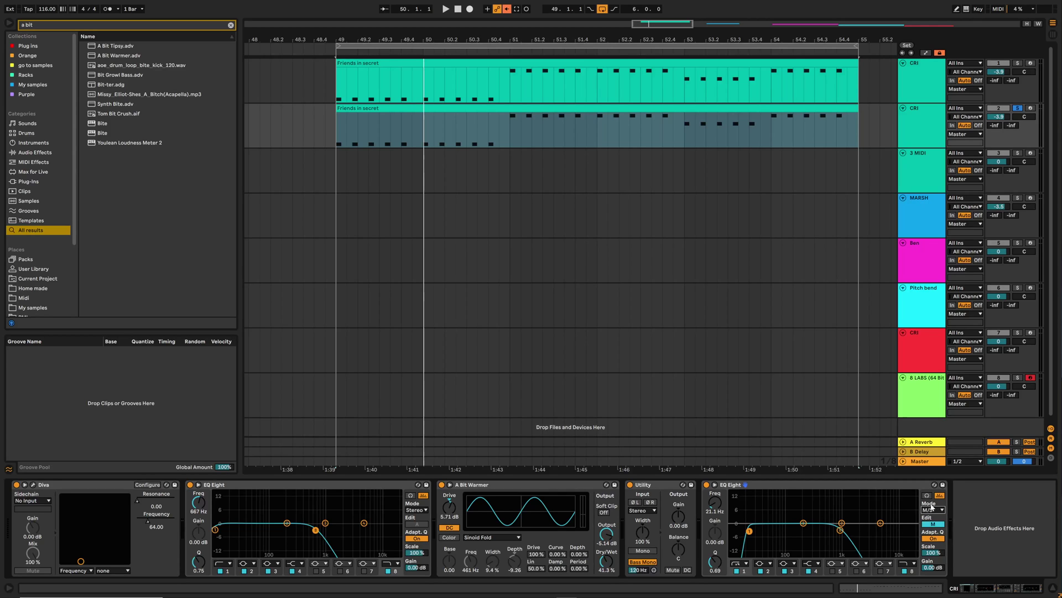
left_click(933, 525)
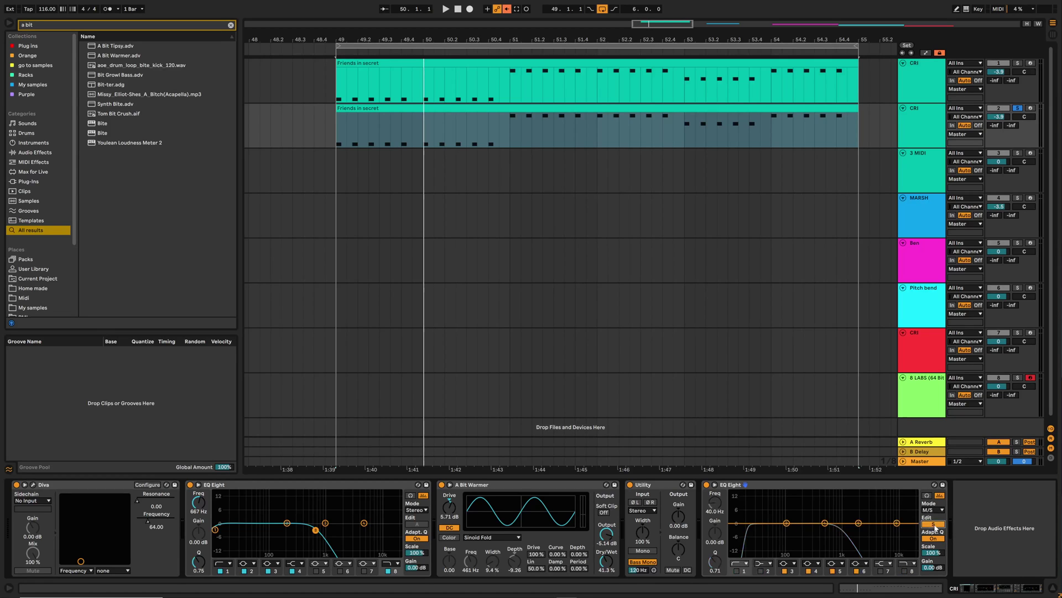
Enable band 1 on the side channel as a low cut at 124 Hz and audition the bass
left_click(737, 571)
left_click_drag(766, 534, 792, 530)
key("space")
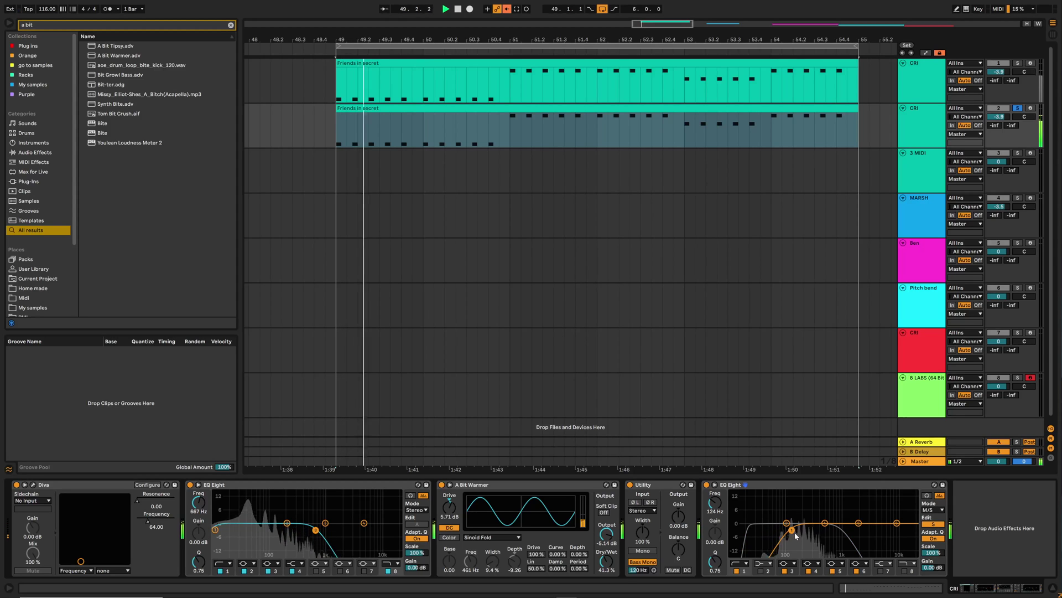
key("space")
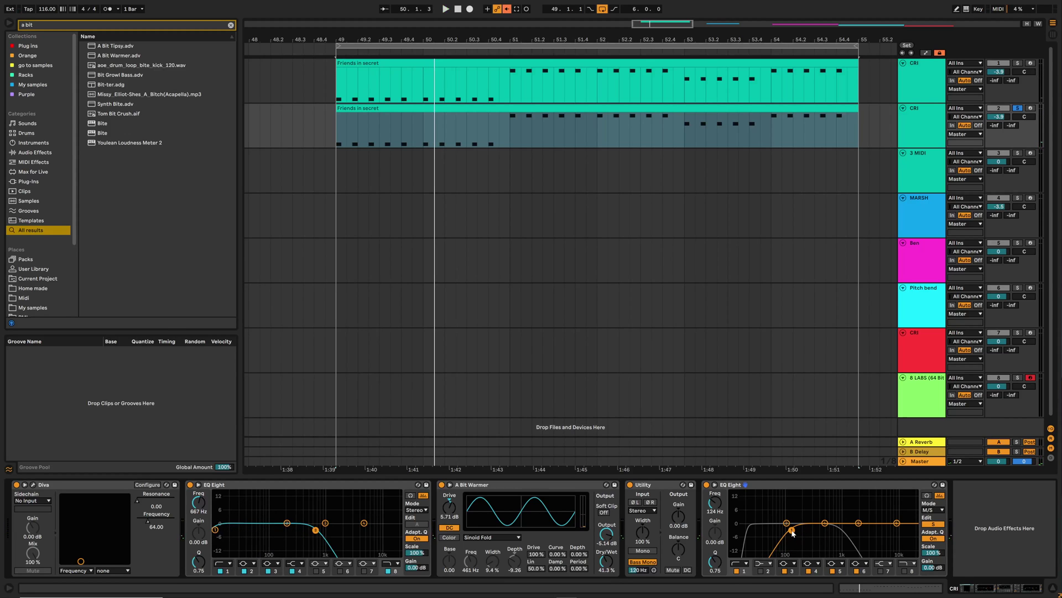
Boost the side channel by 2.36 dB around 550 Hz while playing the bass
key("space")
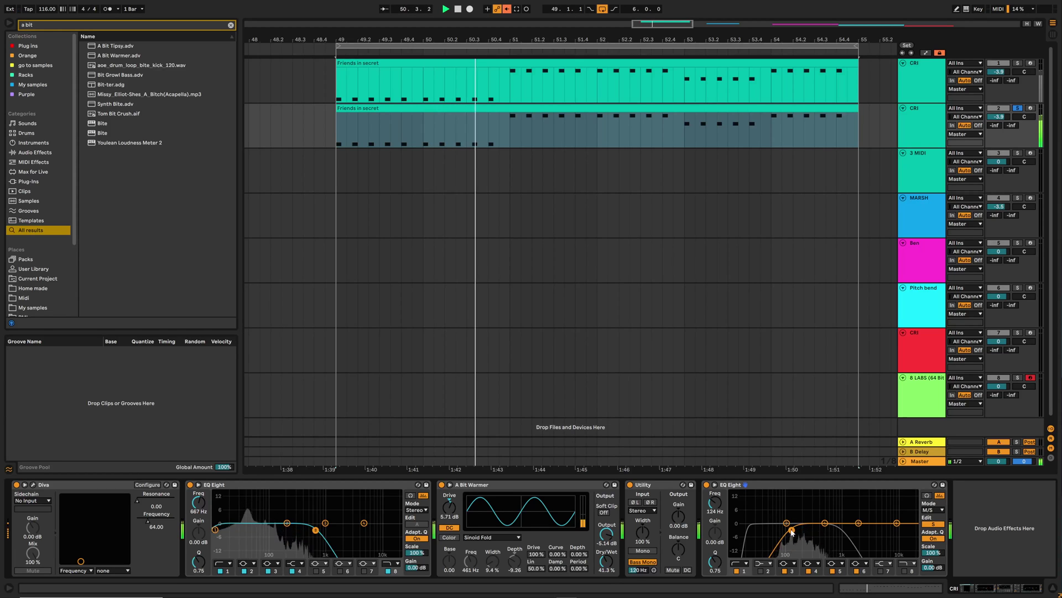
left_click_drag(826, 523, 827, 518)
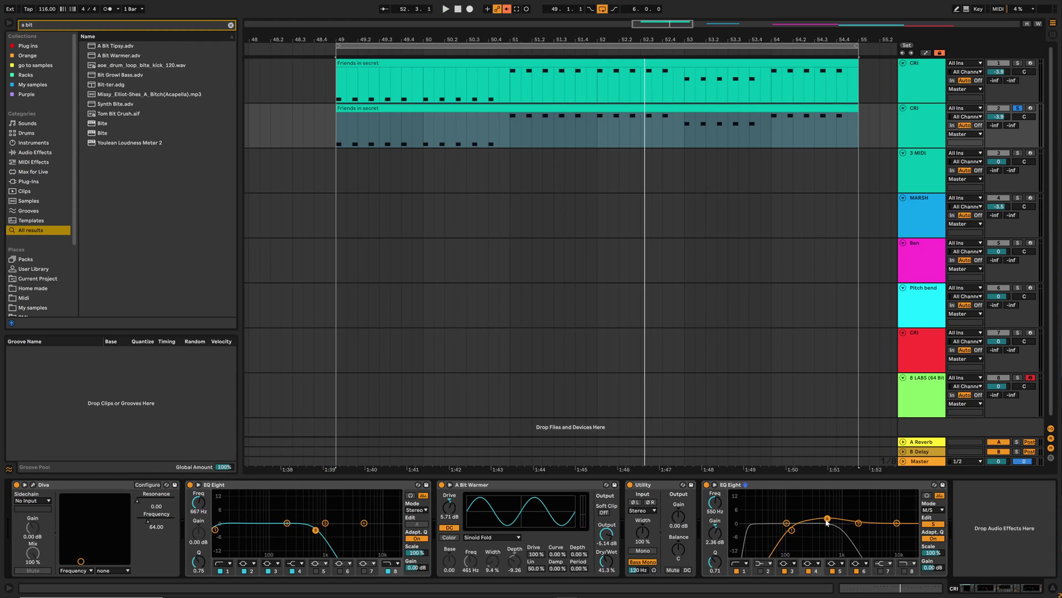
key("space")
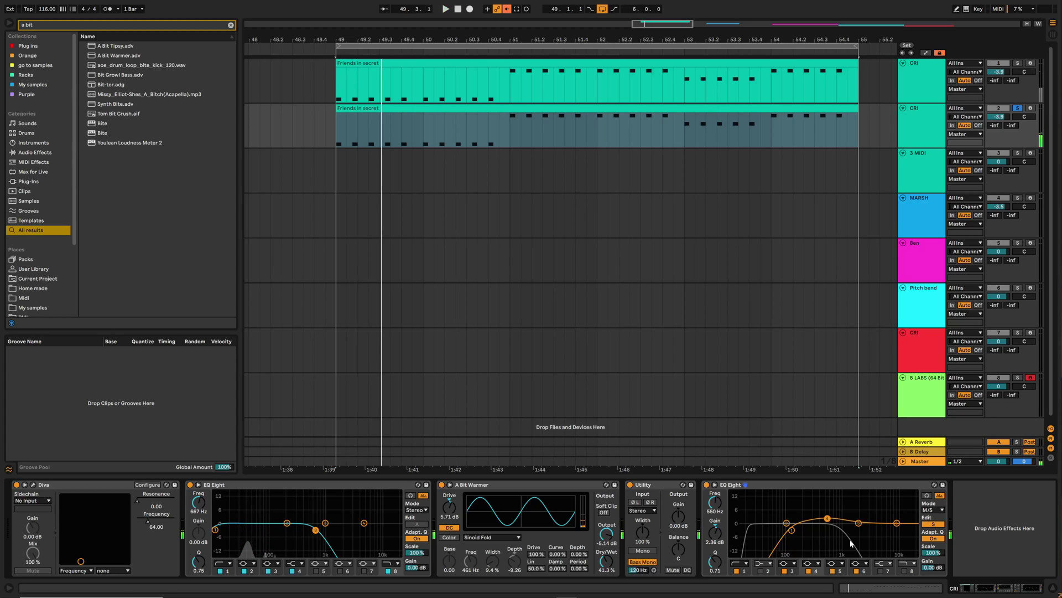
Look over the MARSH and Ben tracks' clips and device chains, and return to the duplicated CRI bass clip at bar 49
left_click_drag(576, 34, 608, 34)
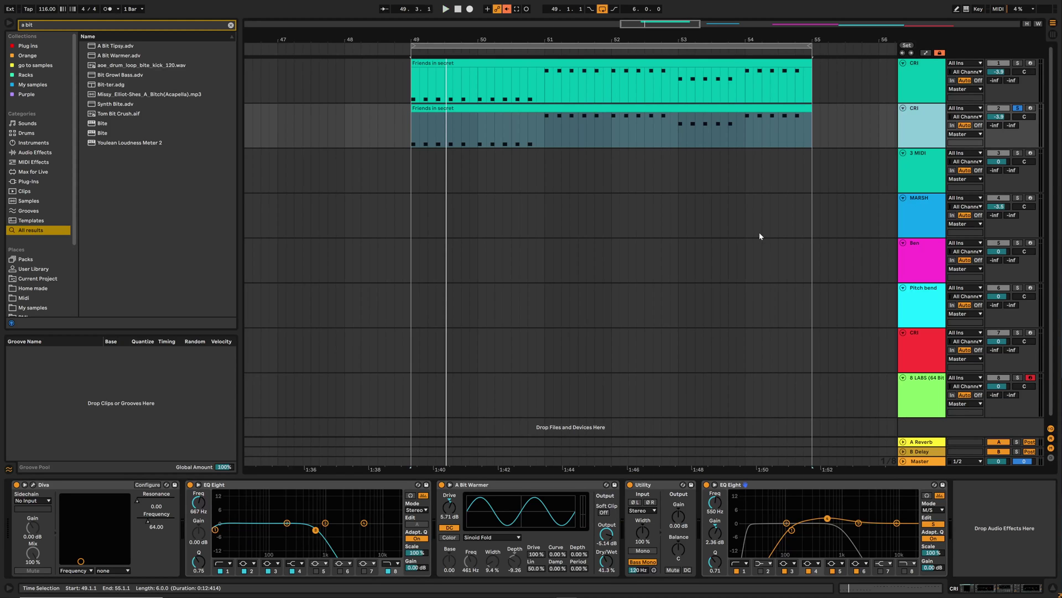
left_click_drag(636, 35, 481, 25)
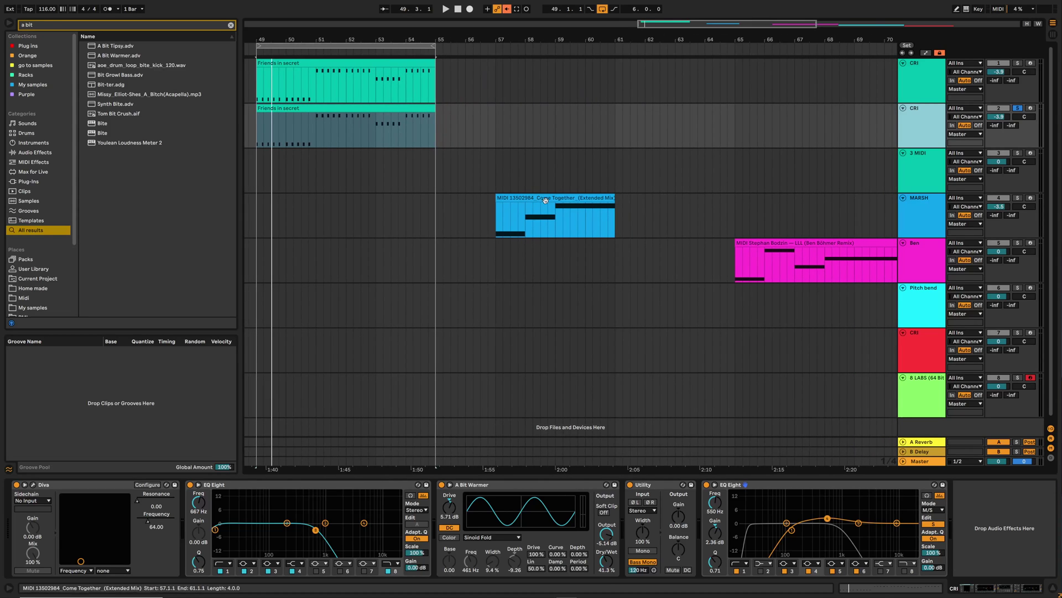
left_click(545, 200)
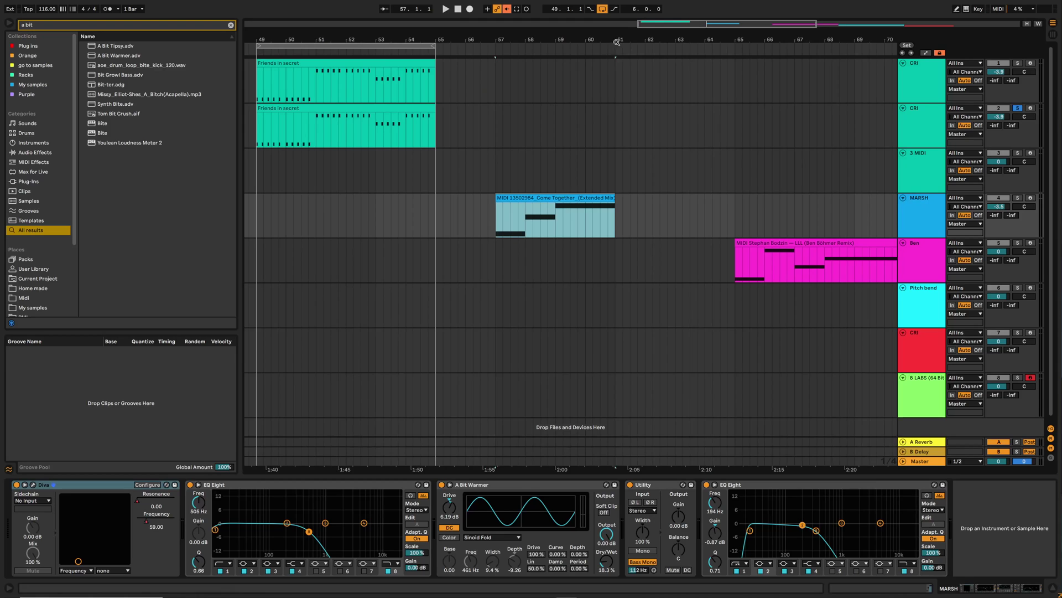
key("minus")
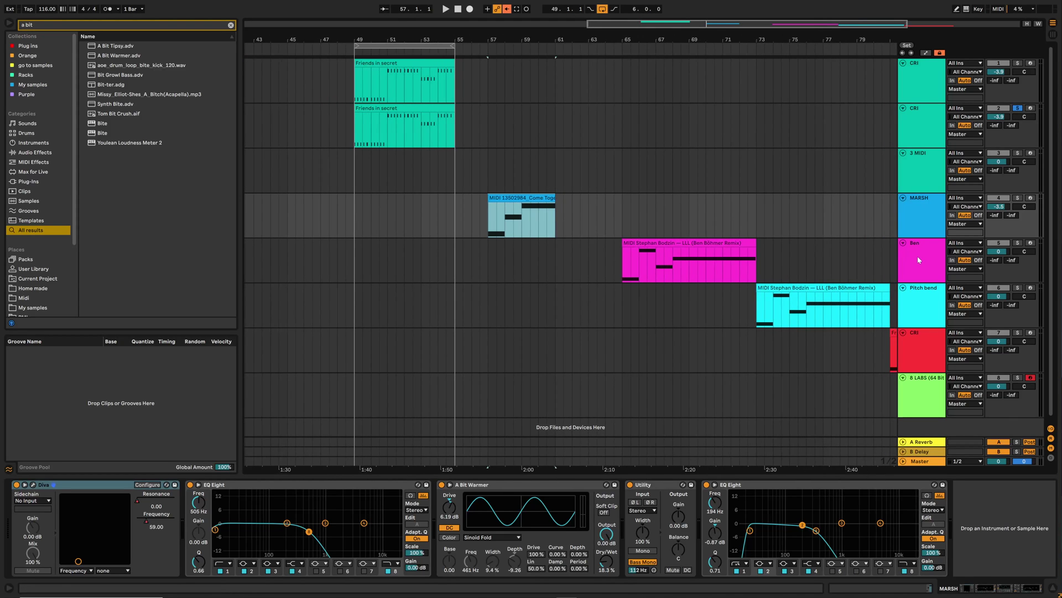
left_click(917, 255)
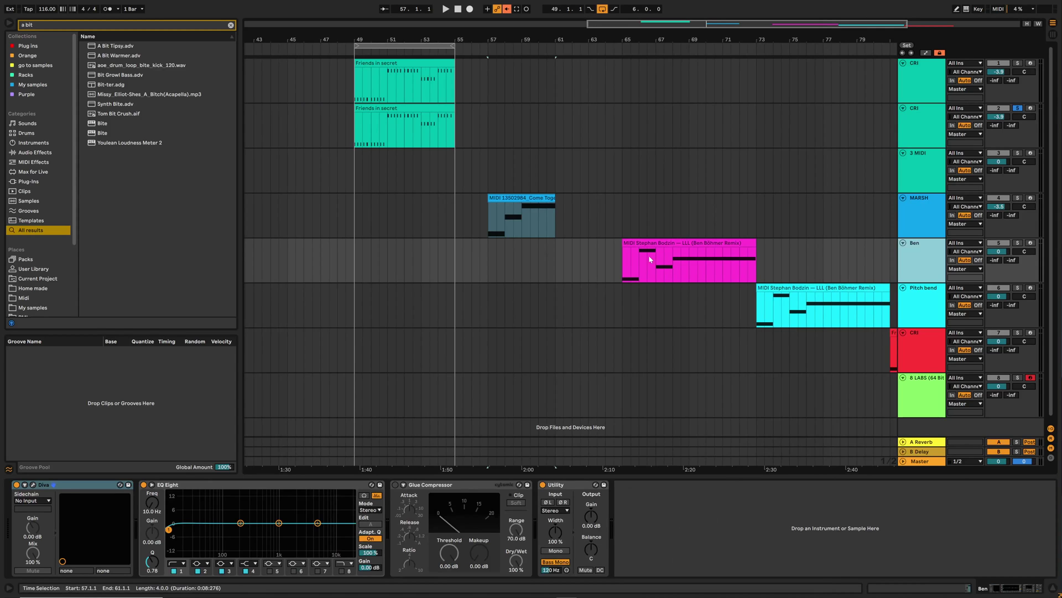
left_click(677, 242)
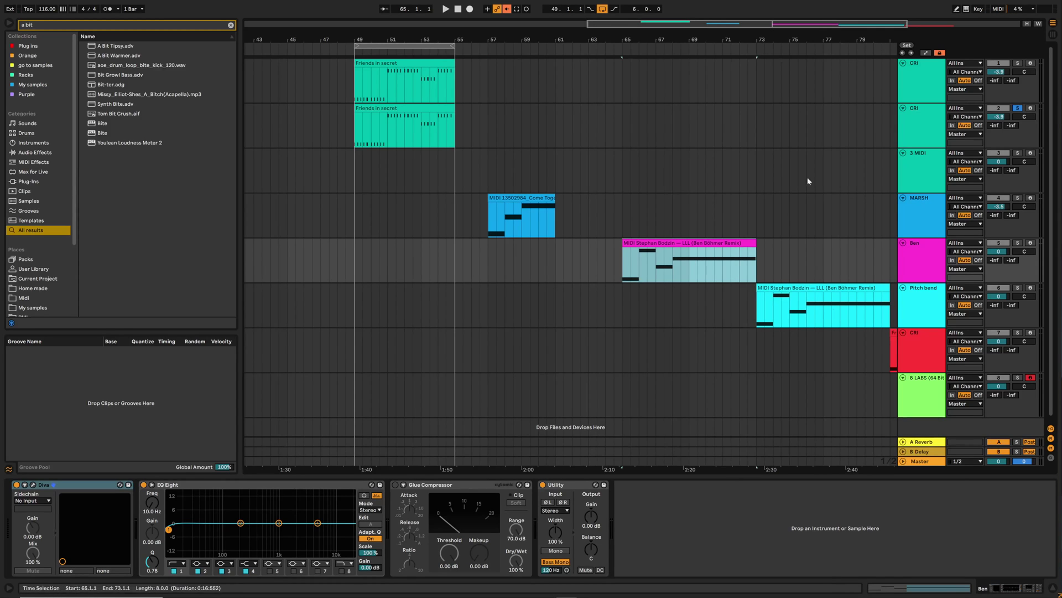
left_click_drag(816, 41, 758, 32)
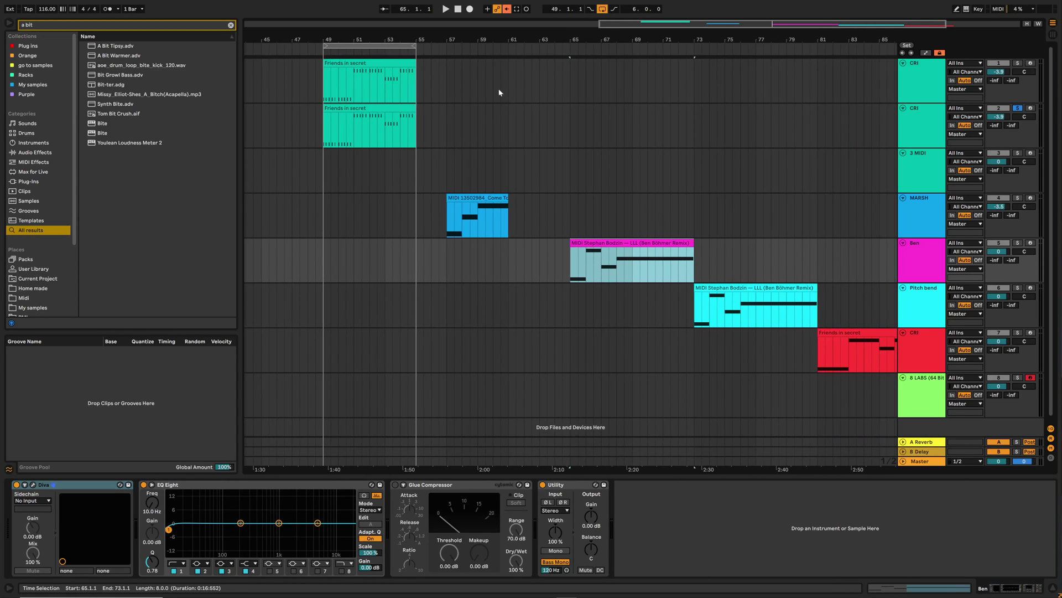
left_click_drag(386, 31, 551, 37)
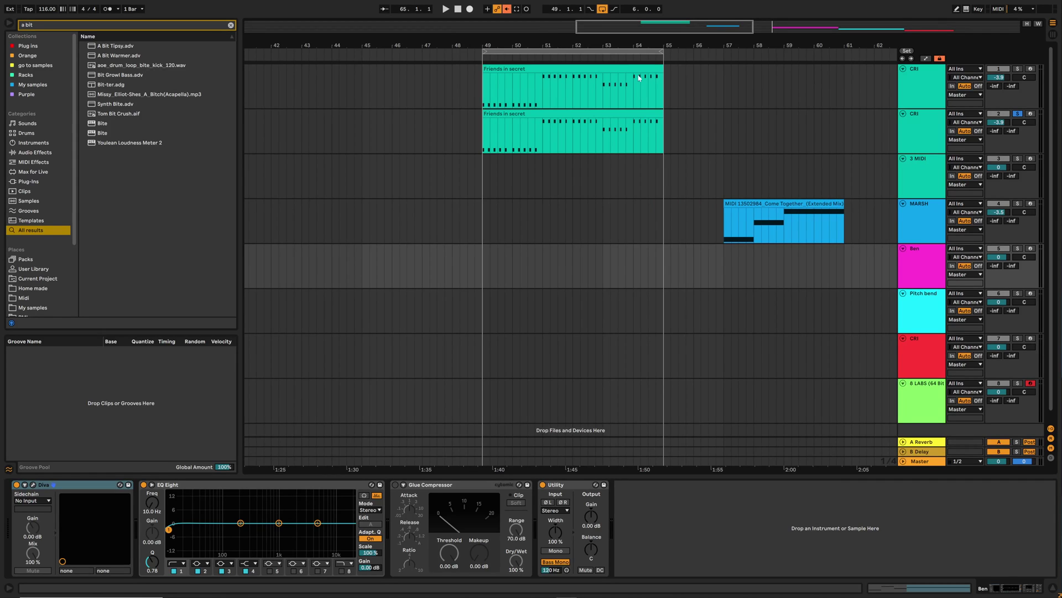
left_click(488, 131)
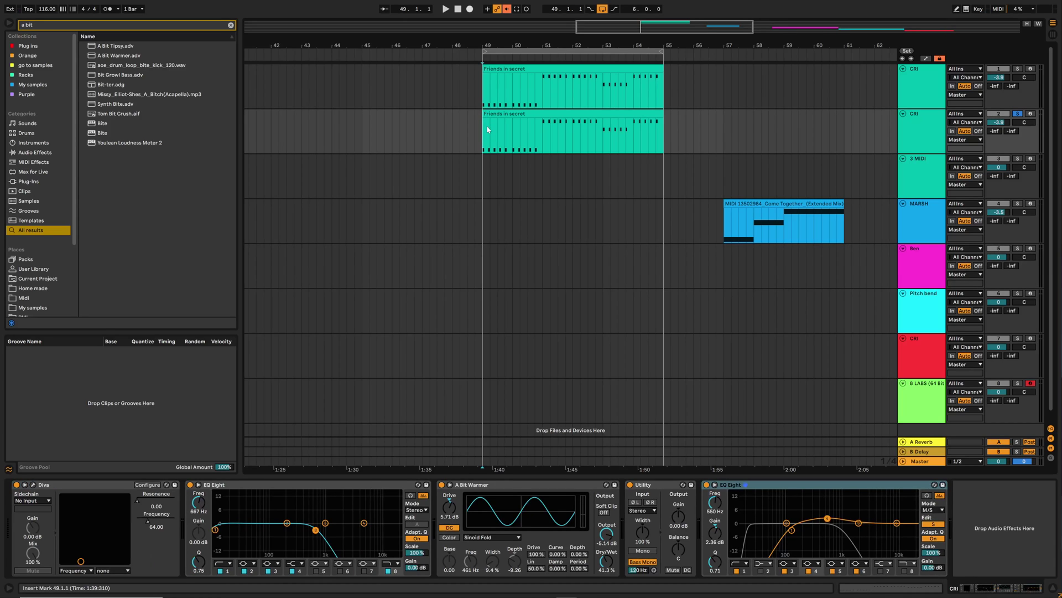